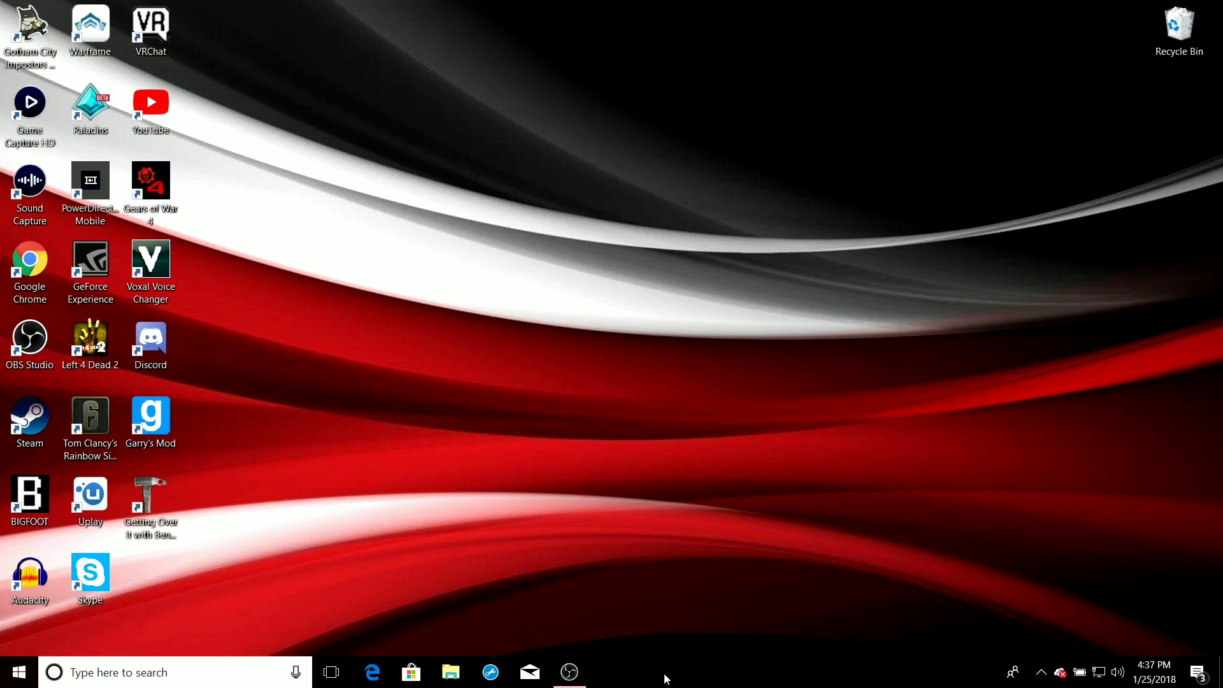
- Open Google Chrome and go to mixer.com
double_click(46, 274)
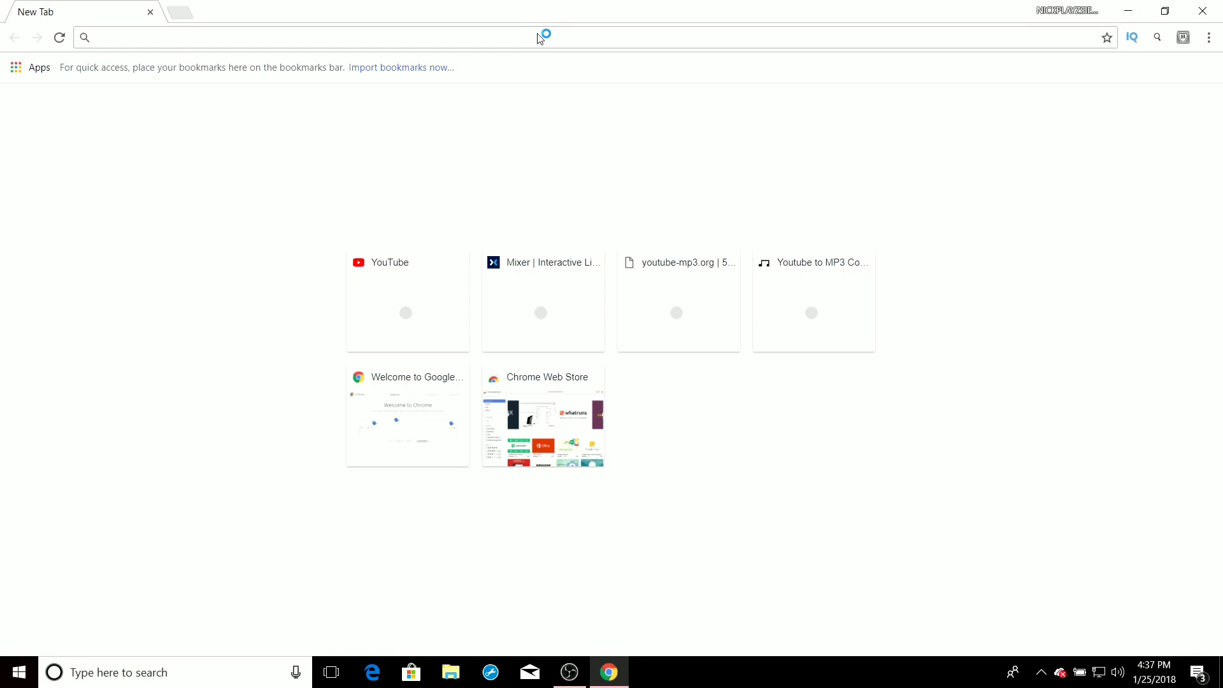
type("mixe")
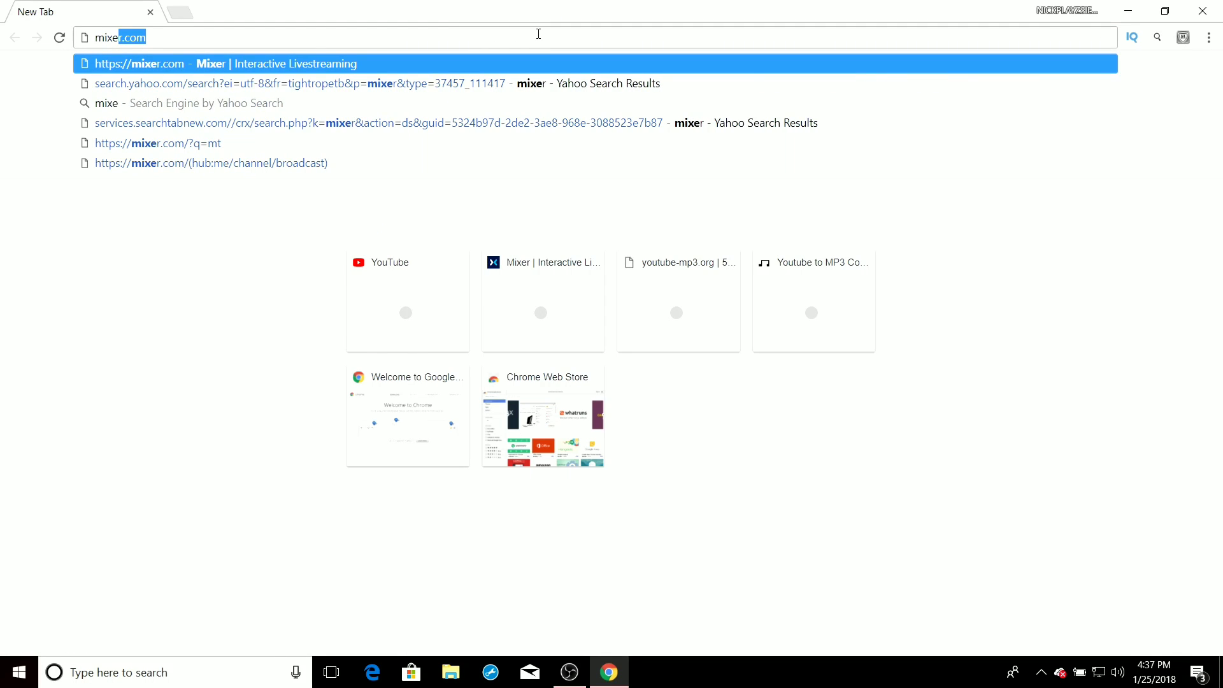
type("r.com")
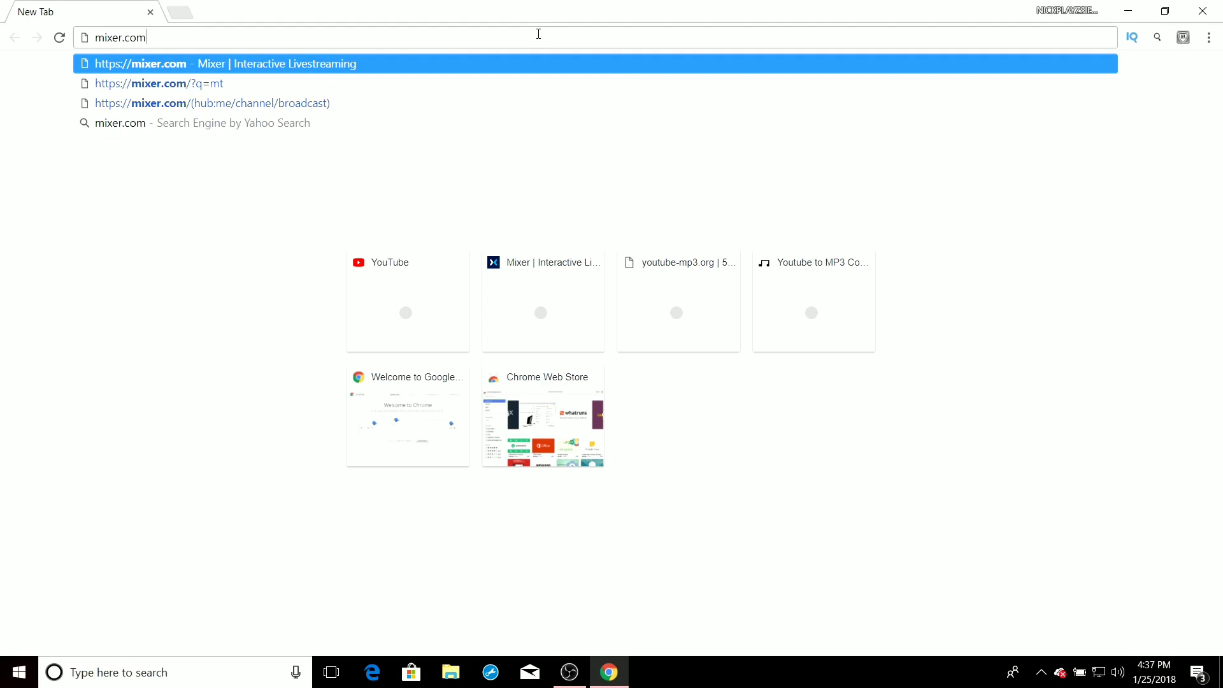
key("Return")
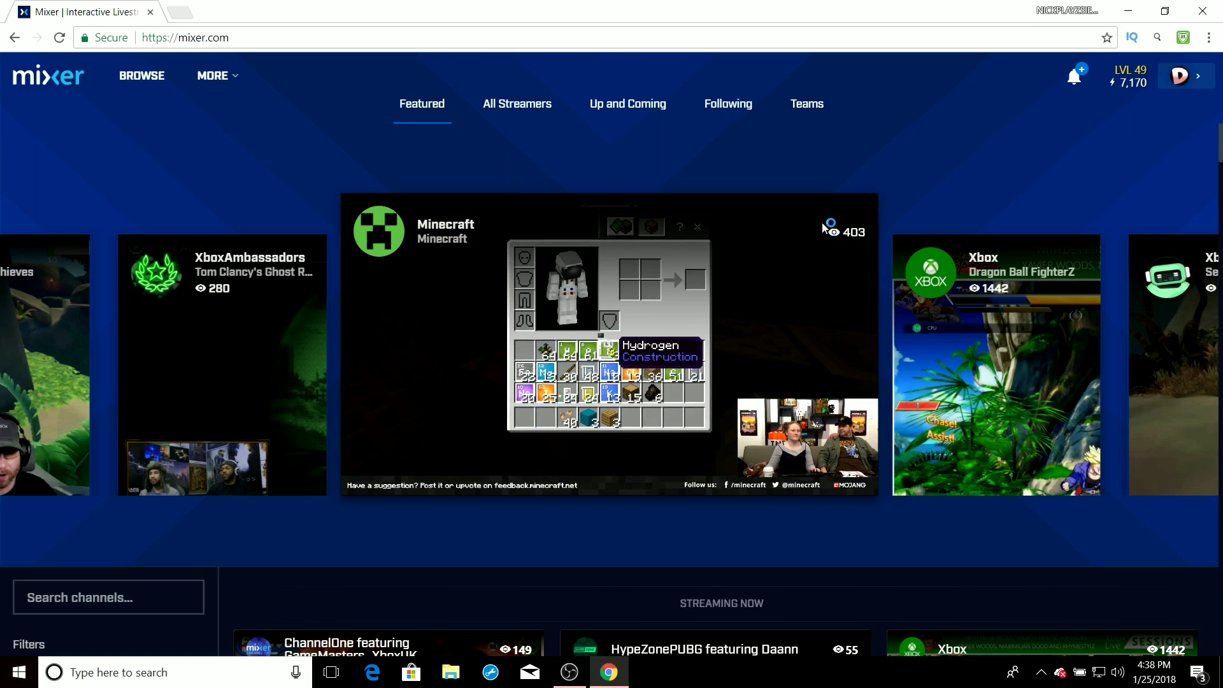
- Open the Mixer channel's broadcast settings and save them with keeping recordings (VoDs) of the streams switched on
left_click(1126, 80)
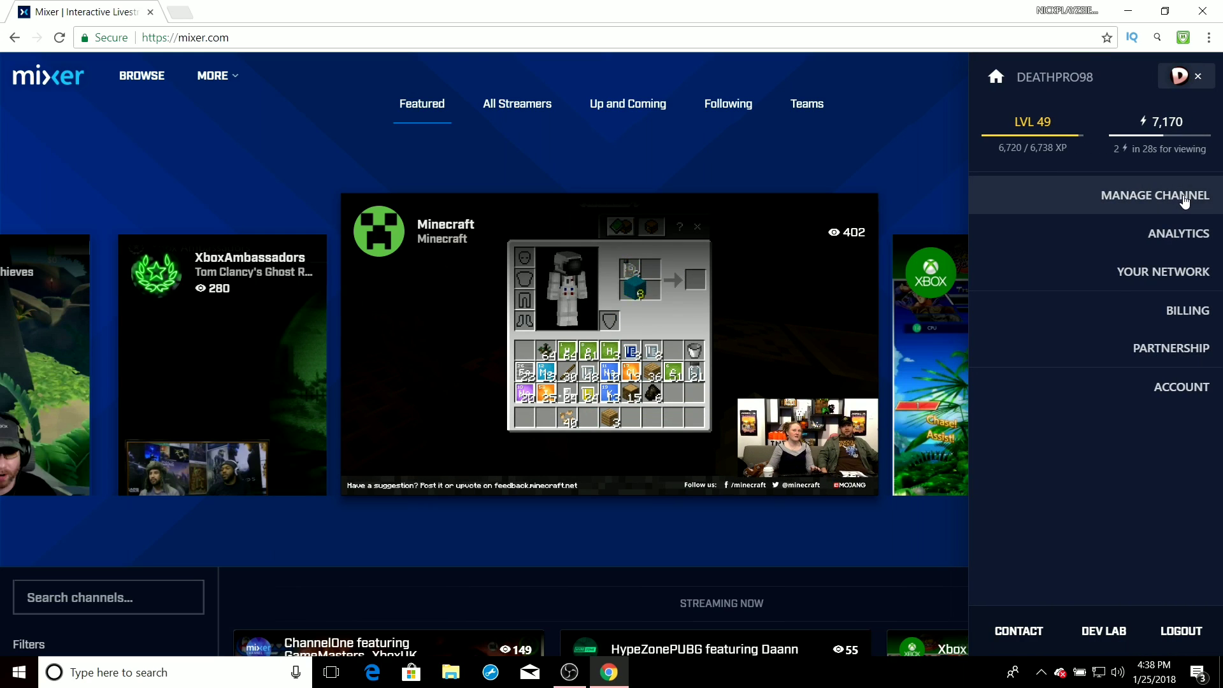
left_click(1184, 199)
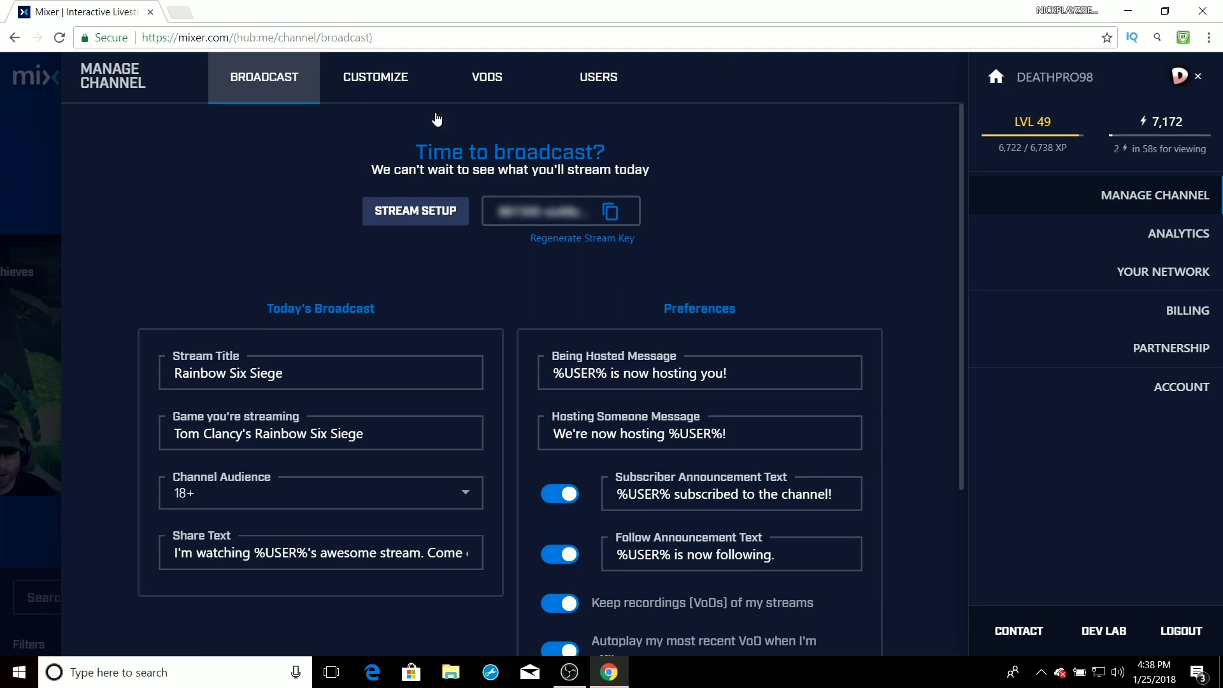
scroll(545, 196, "down", 4)
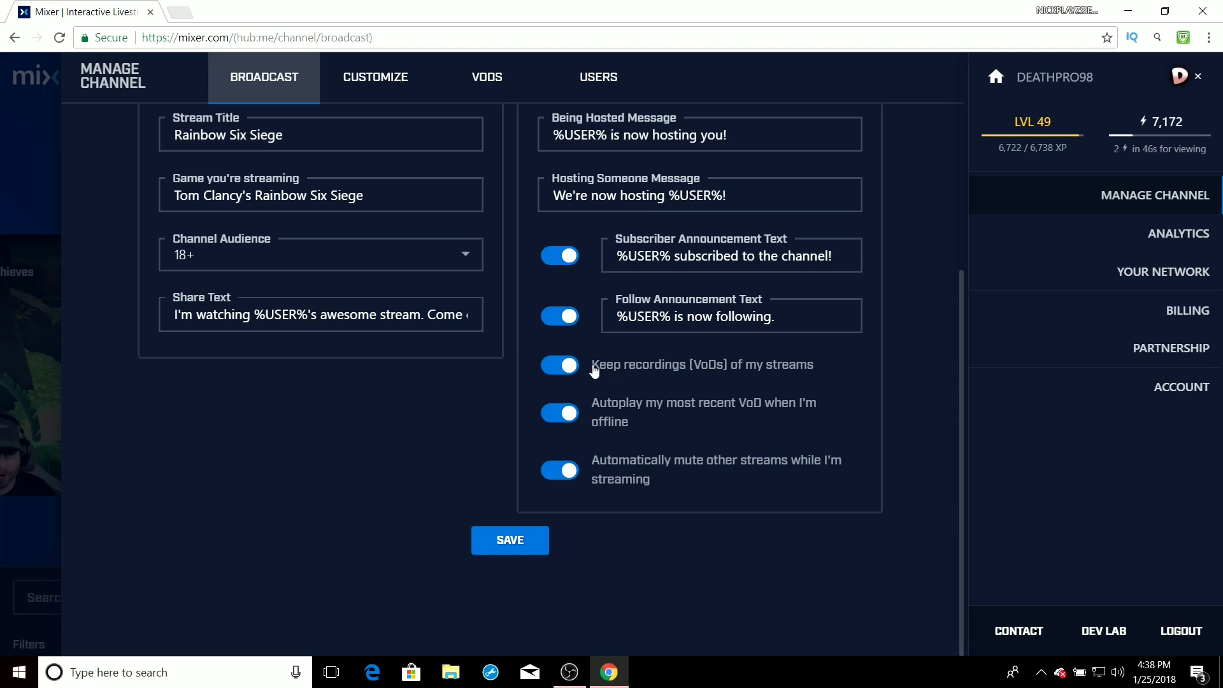
left_click(568, 372)
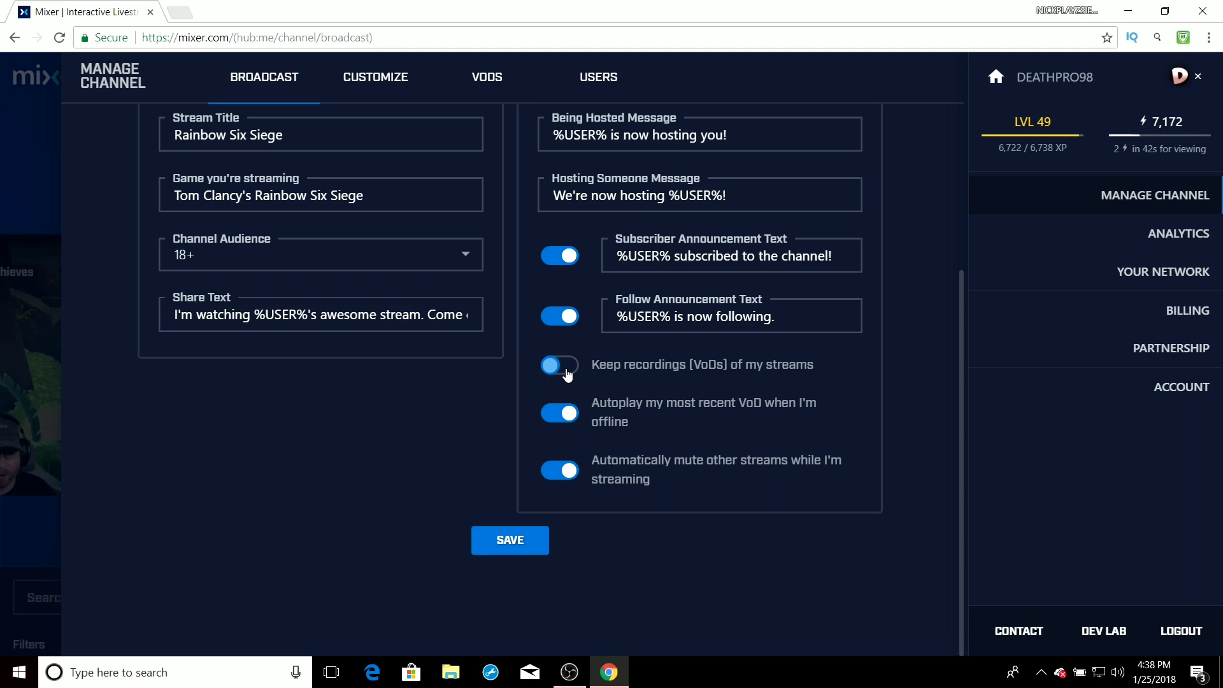
left_click(566, 373)
left_click(530, 542)
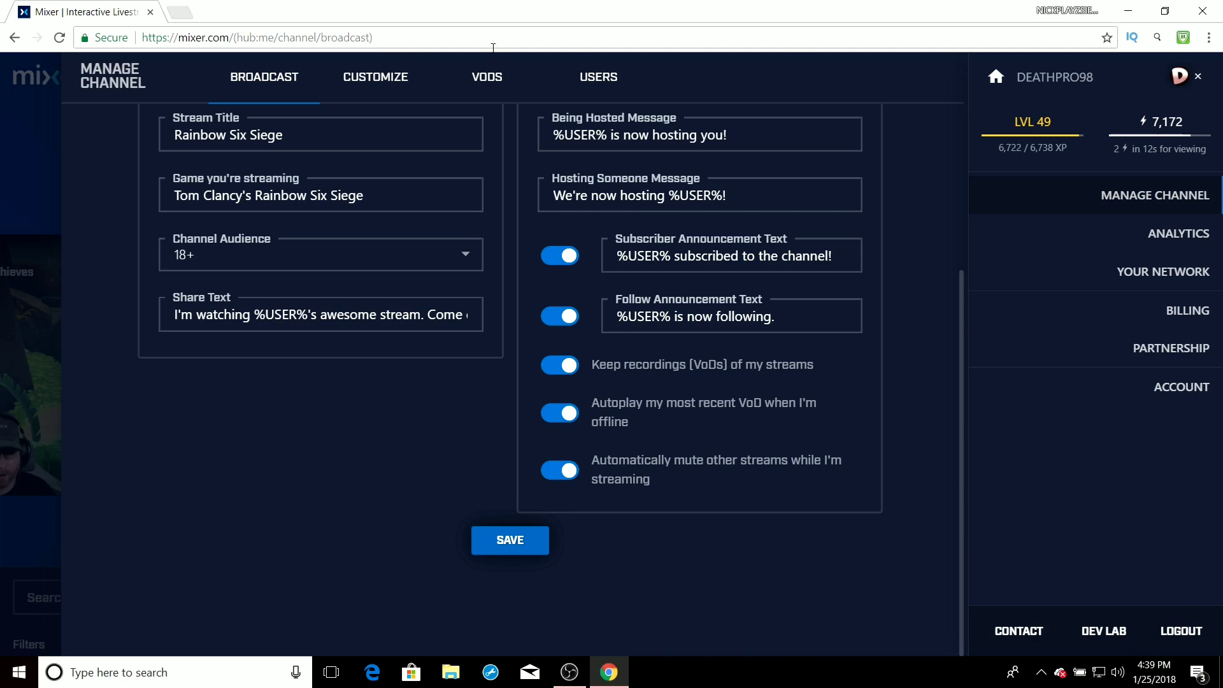
left_click(484, 90)
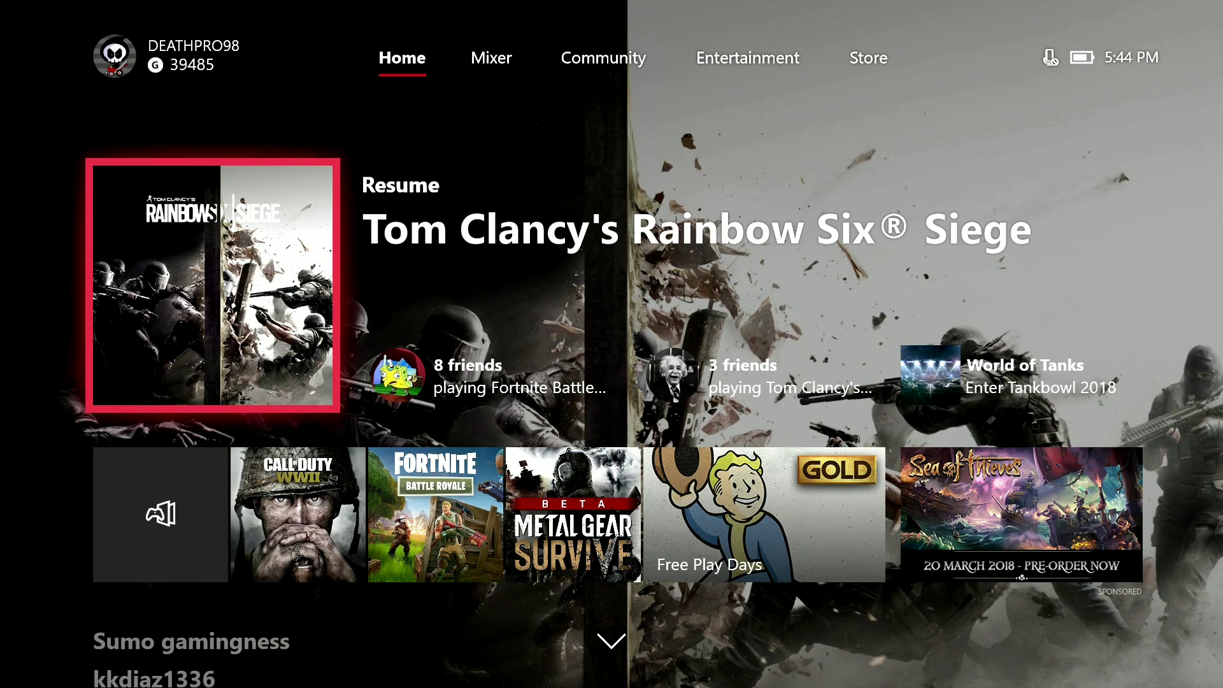
key("Down")
key("Up")
key("Down")
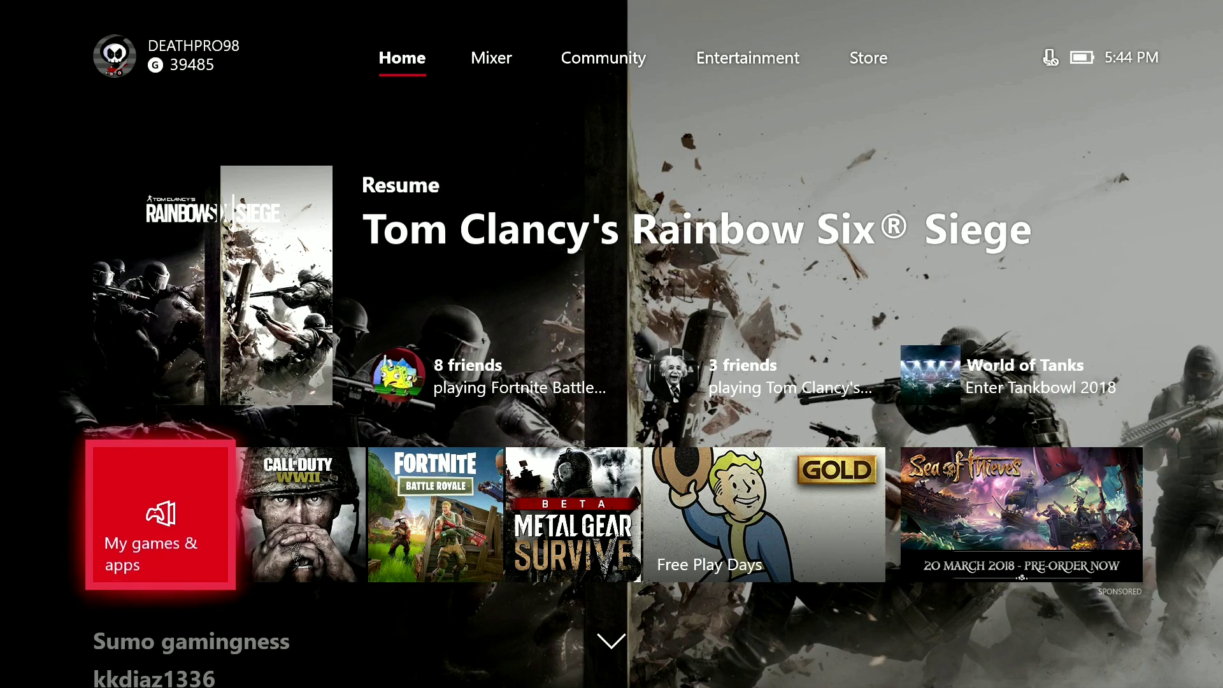
key("Up")
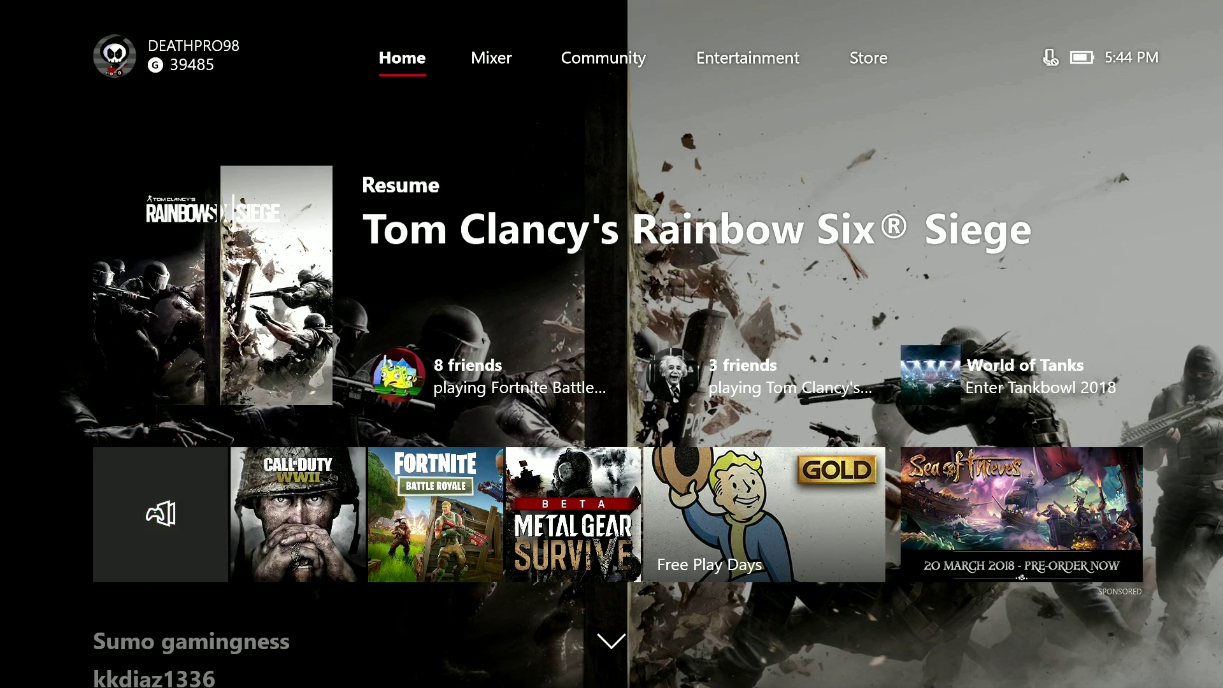
key("Left")
key("Right")
key("Right")
key("Left")
key("Down")
key("Right")
key("Right")
key("Right")
key("Left")
key("Left")
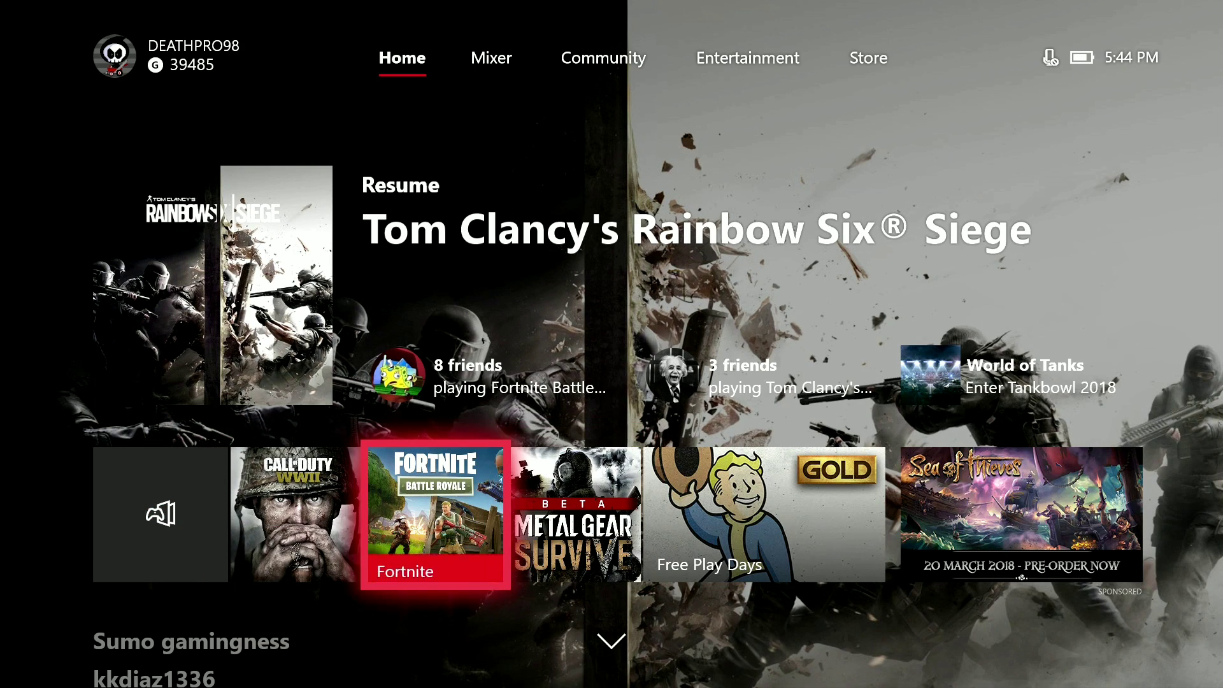
- Resume Tom Clancy's Rainbow Six Siege from the Xbox home screen
key("Up")
key("Up")
key("Down")
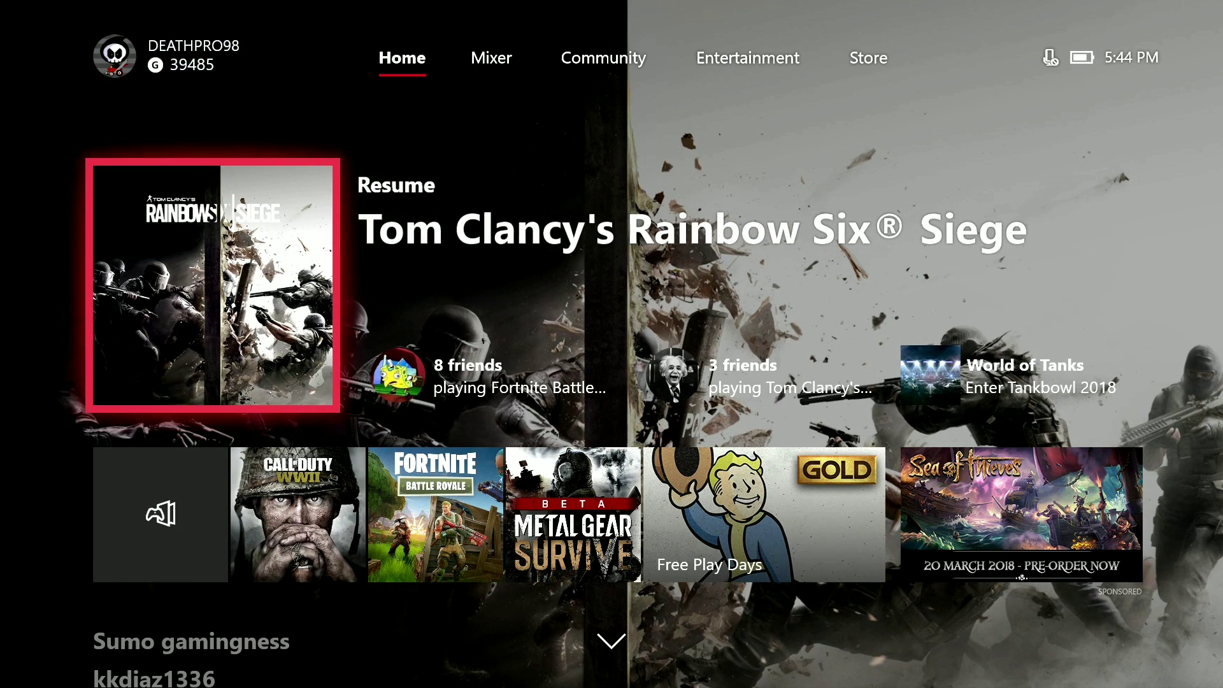
key("Return")
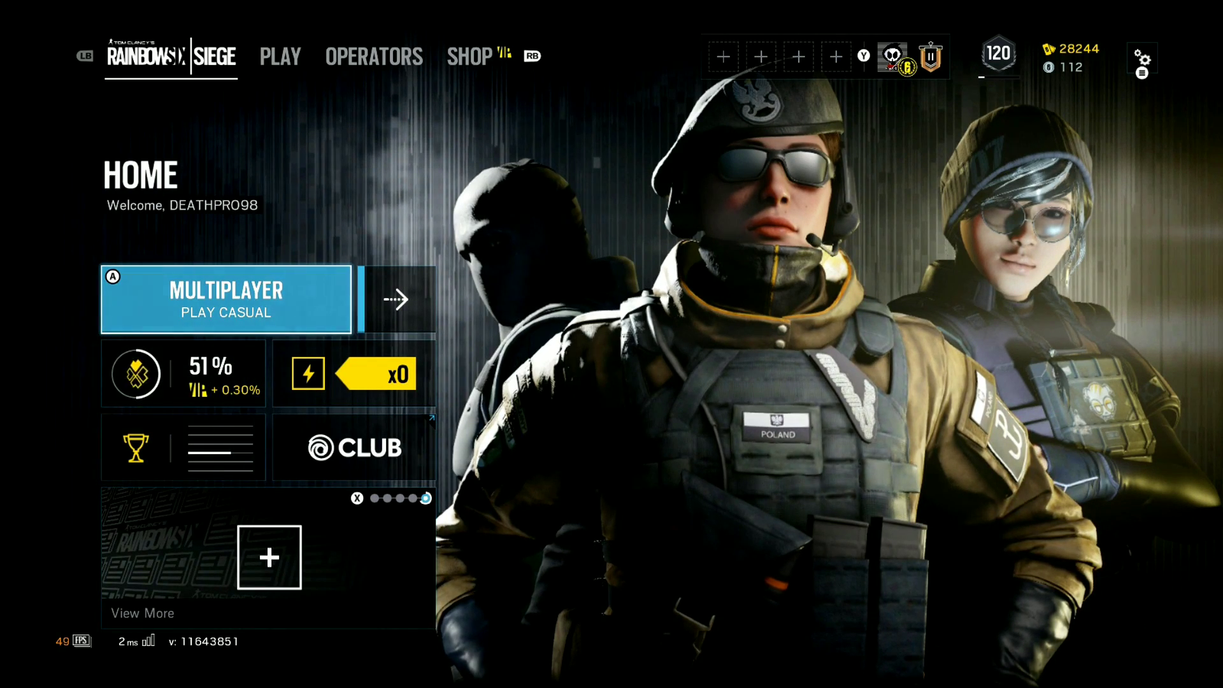
- Open the Mixer broadcast setup from the Xbox guide's Broadcast & capture section
key("super")
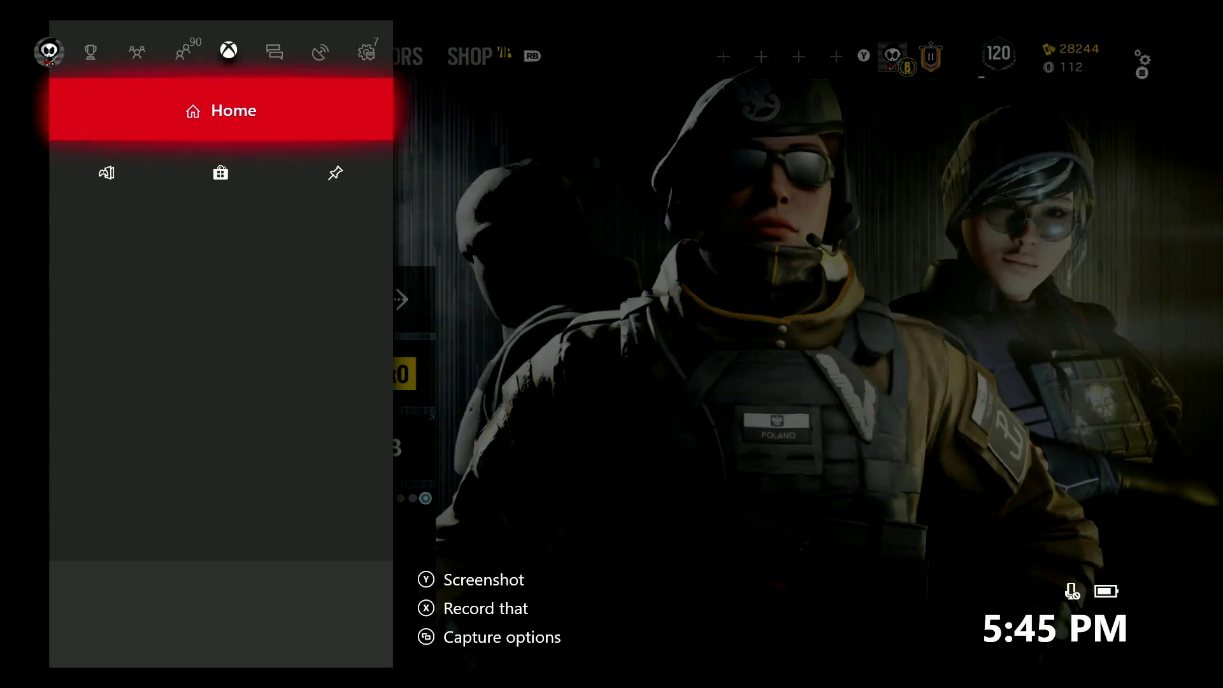
key("Right")
key("Right")
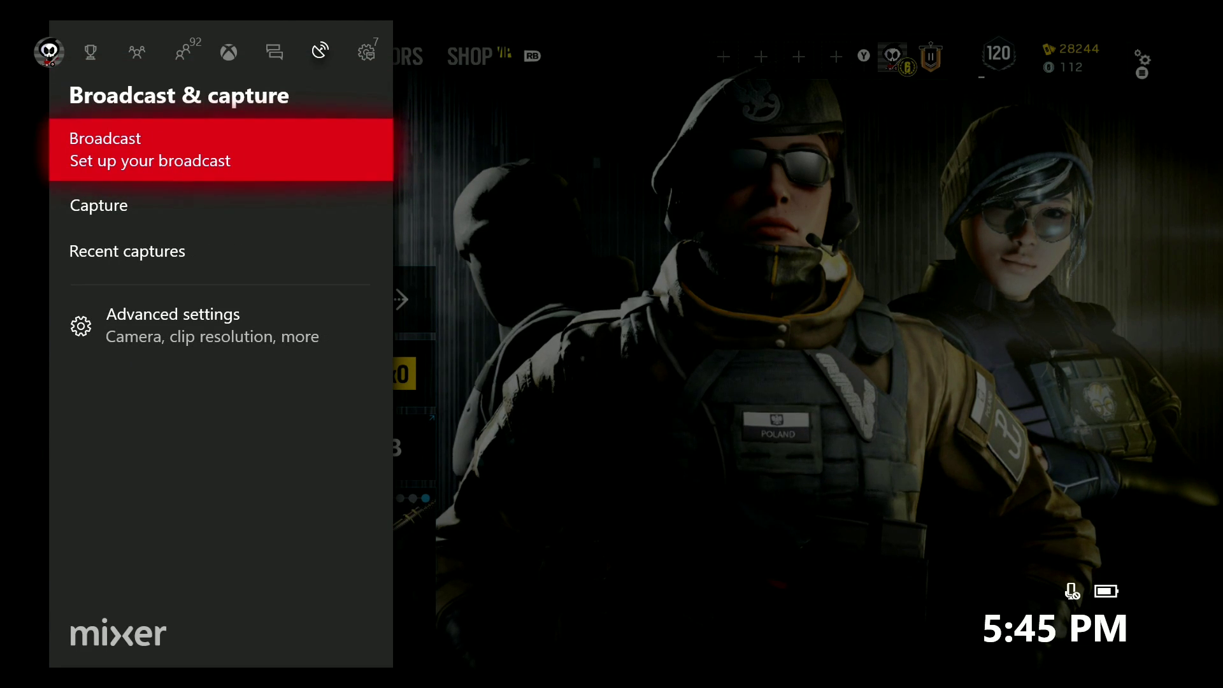
key("Return")
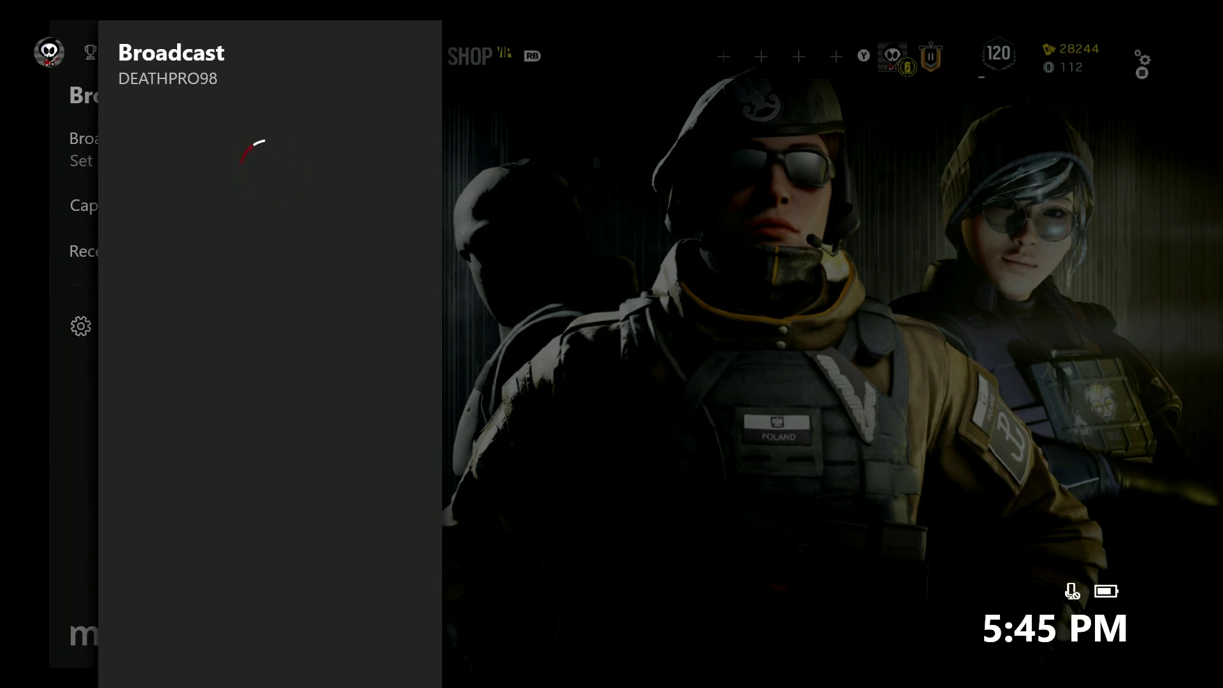
key("Down")
key("Down")
key("Up")
key("Up")
key("Down")
key("Down")
key("Up")
key("Down")
key("Up")
- Open the stream title for editing and return to the broadcast settings with the title Rainbow Six Siege
key("Return")
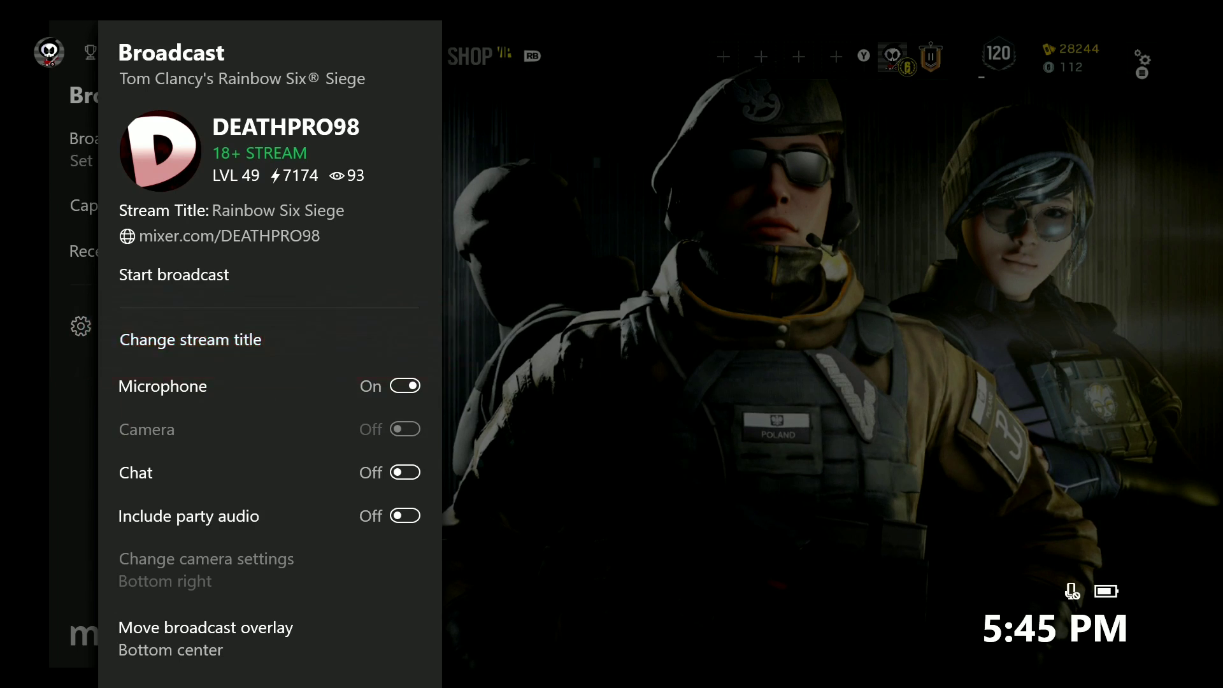
key("Right")
key("Right")
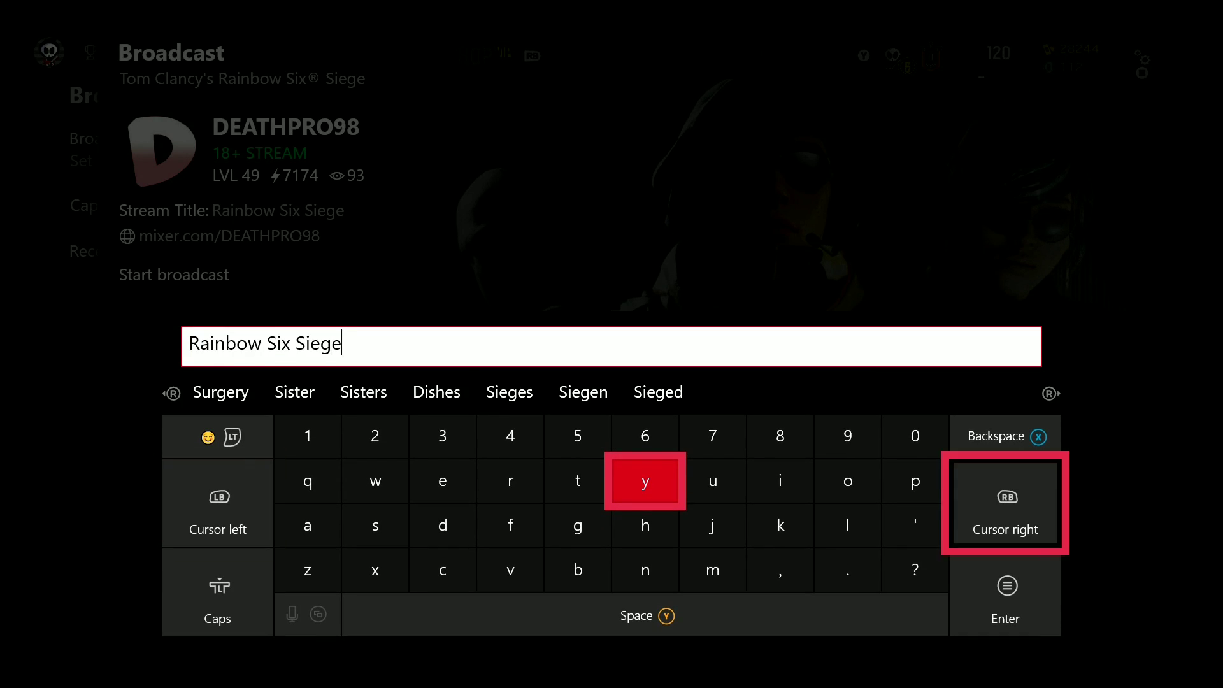
key("Down")
key("Down")
key("Down")
key("Right")
key("Return")
key("Up")
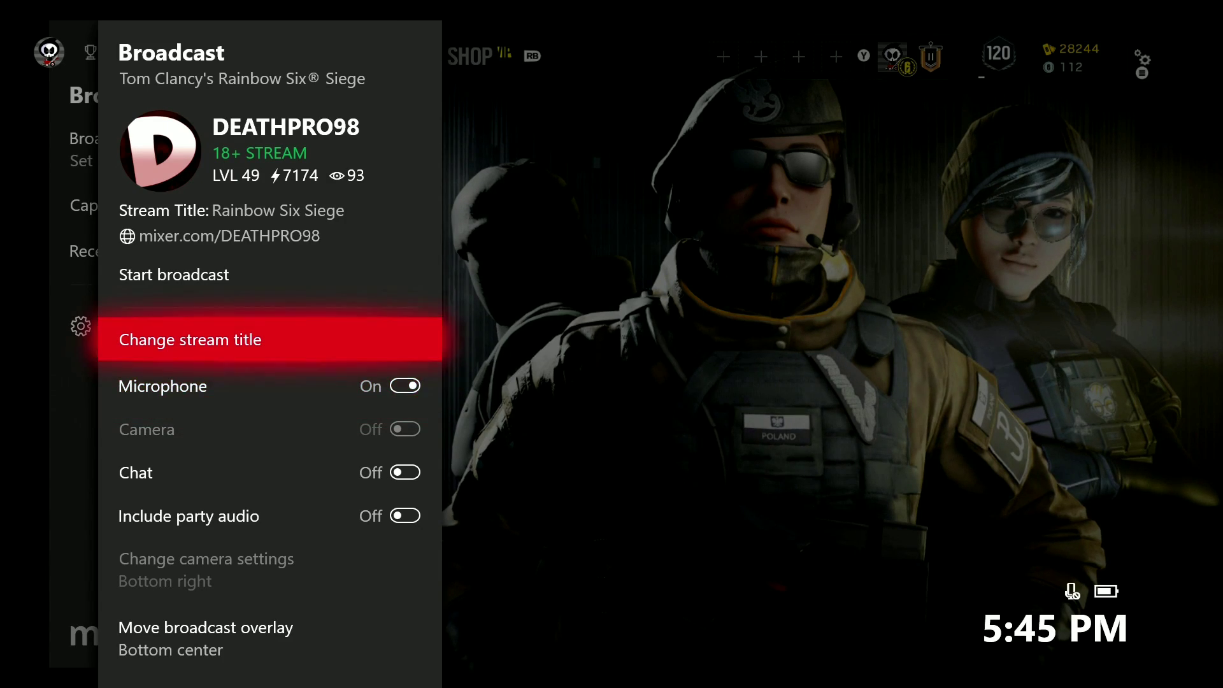
- Try switching the broadcast microphone off and on
key("Down")
key("Return")
key("Return")
key("Return")
key("Return")
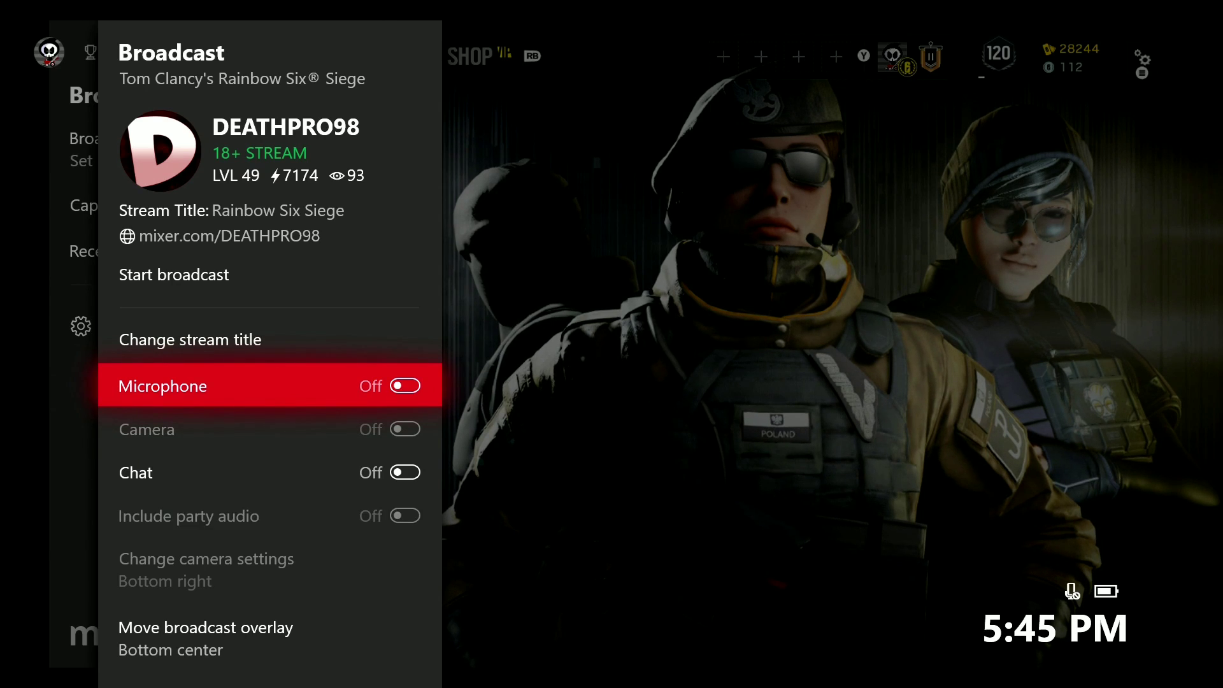
- Try the broadcast chat setting and leave it switched off
key("Down")
key("Up")
key("Down")
key("Return")
key("Return")
key("Return")
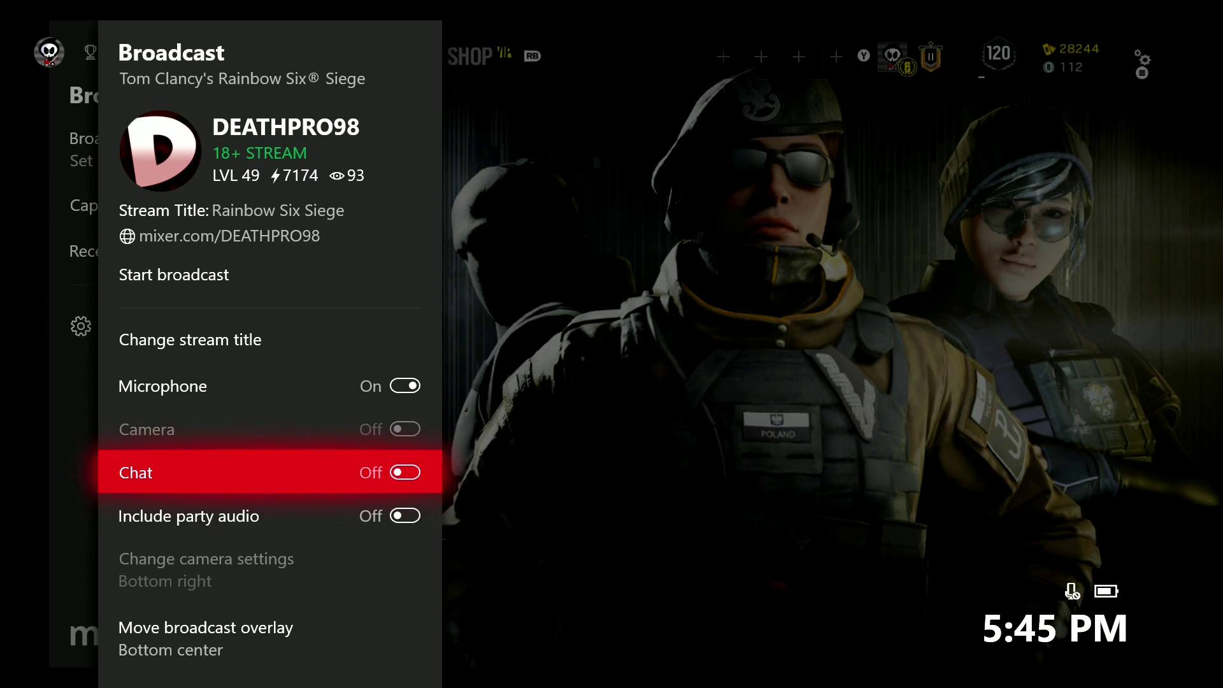
- Try the Include party audio setting and leave it switched off
key("Down")
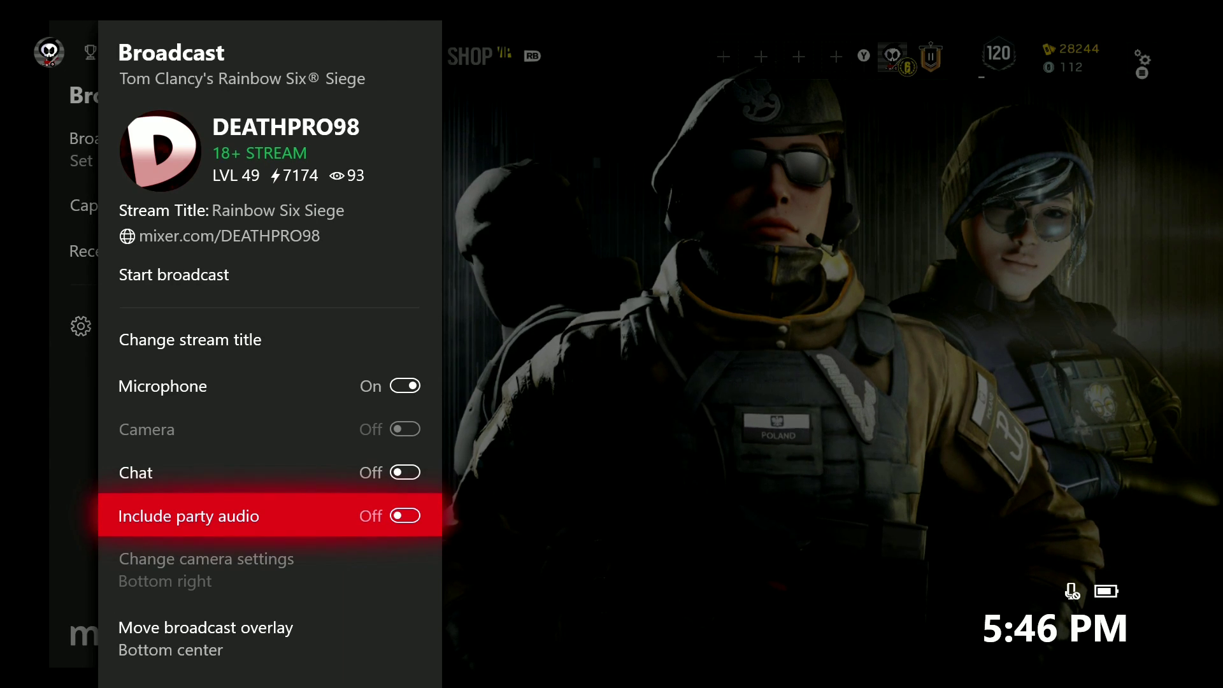
key("Return")
key("Return")
key("Return")
key("Return")
key("Return")
key("Down")
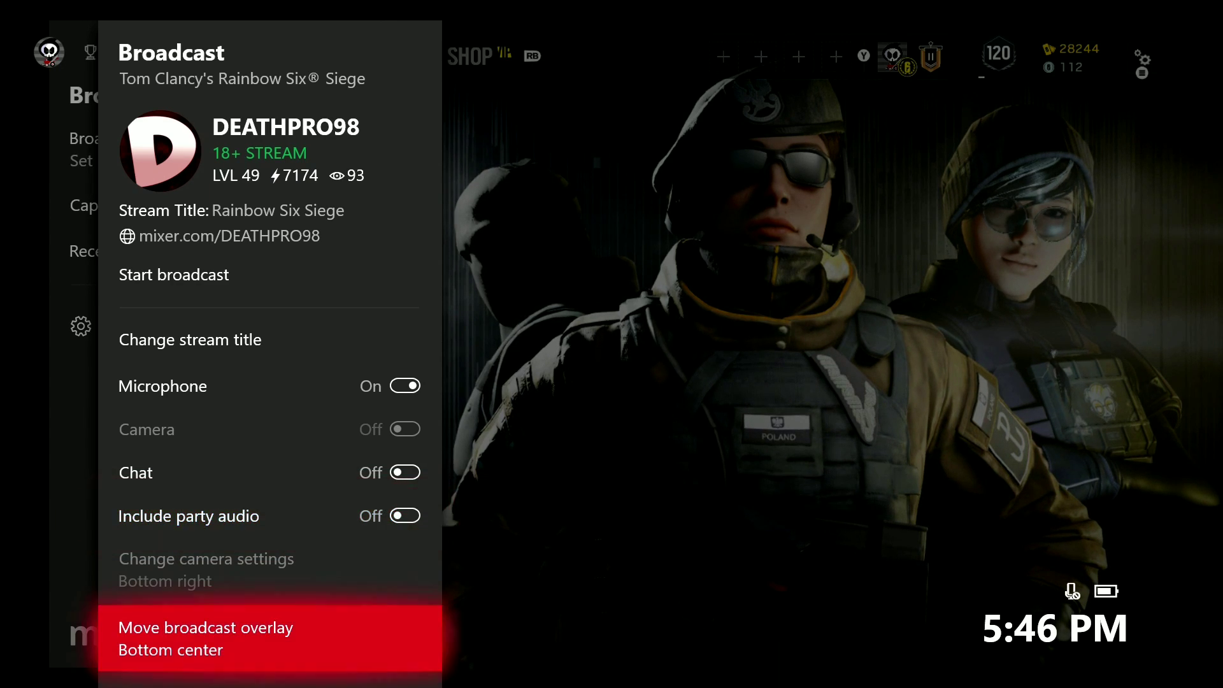
- Open the broadcast overlay position settings and look over the available placements
key("Escape")
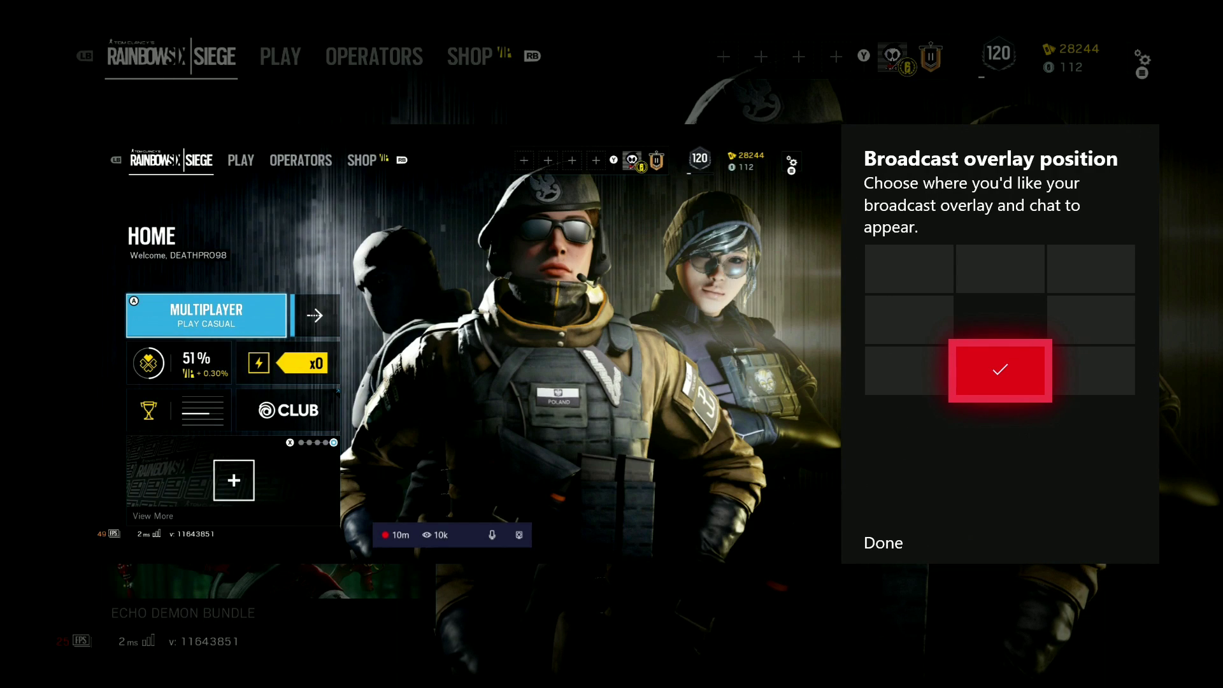
key("Left")
key("Up")
key("Down")
key("Up")
key("Down")
key("Up")
key("Down")
key("Up")
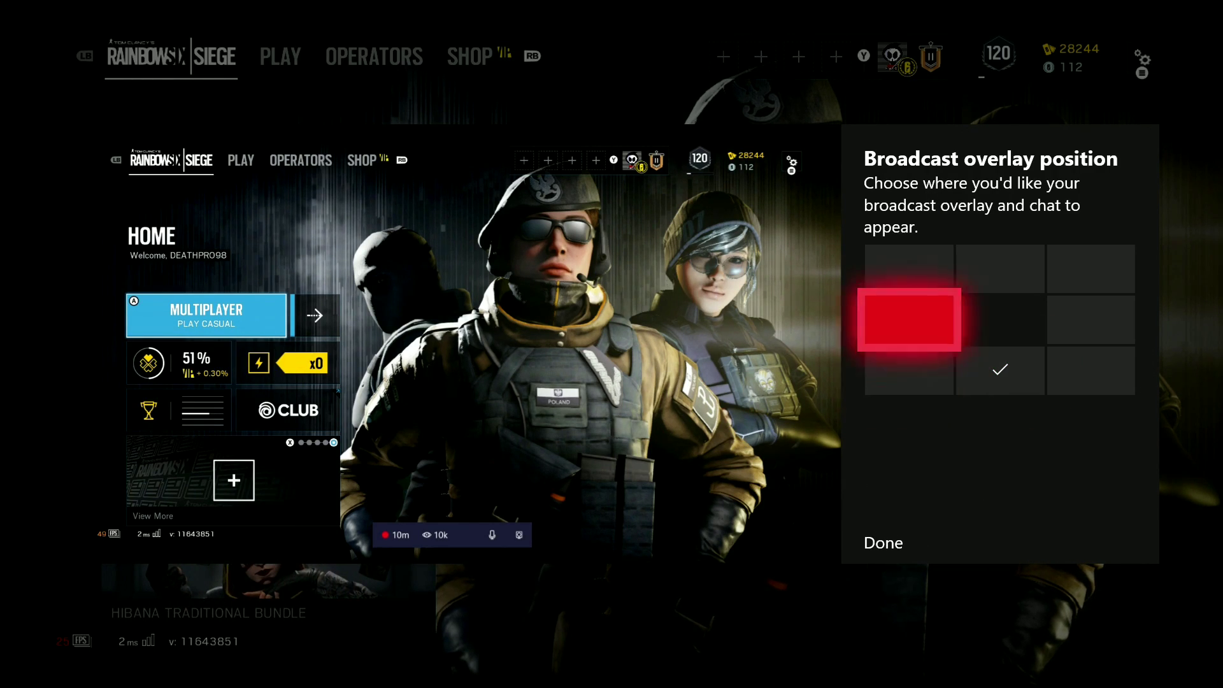
key("Down")
key("Up")
key("Down")
key("Up")
key("Up")
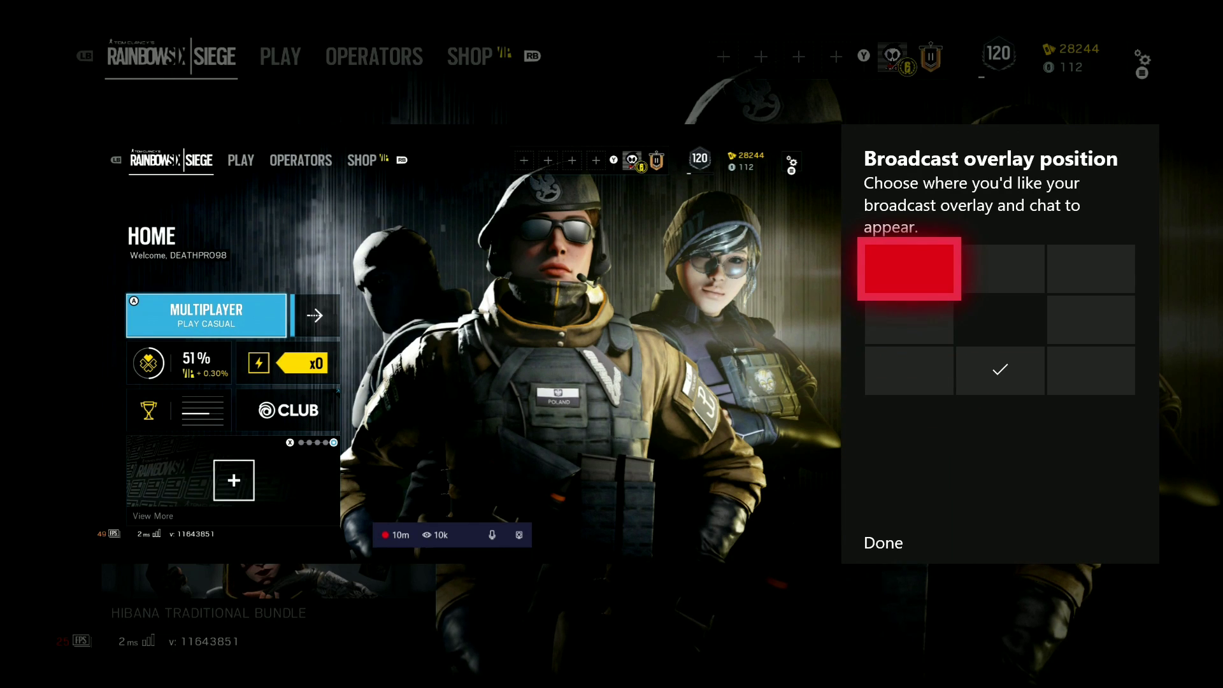
key("Down")
key("Up")
key("Down")
key("Down")
key("Up")
key("Up")
key("Down")
key("Down")
key("Up")
key("Up")
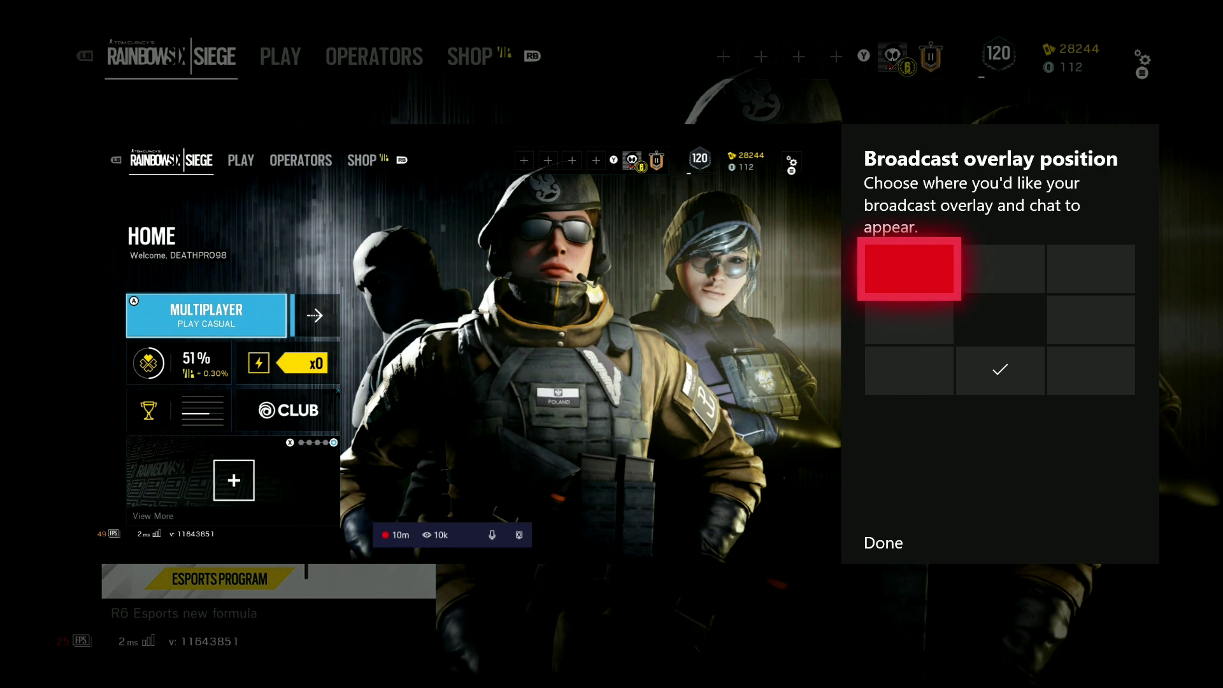
- Try the broadcast overlay in the top-left, top-center and top-right positions
key("Return")
key("Right")
key("Return")
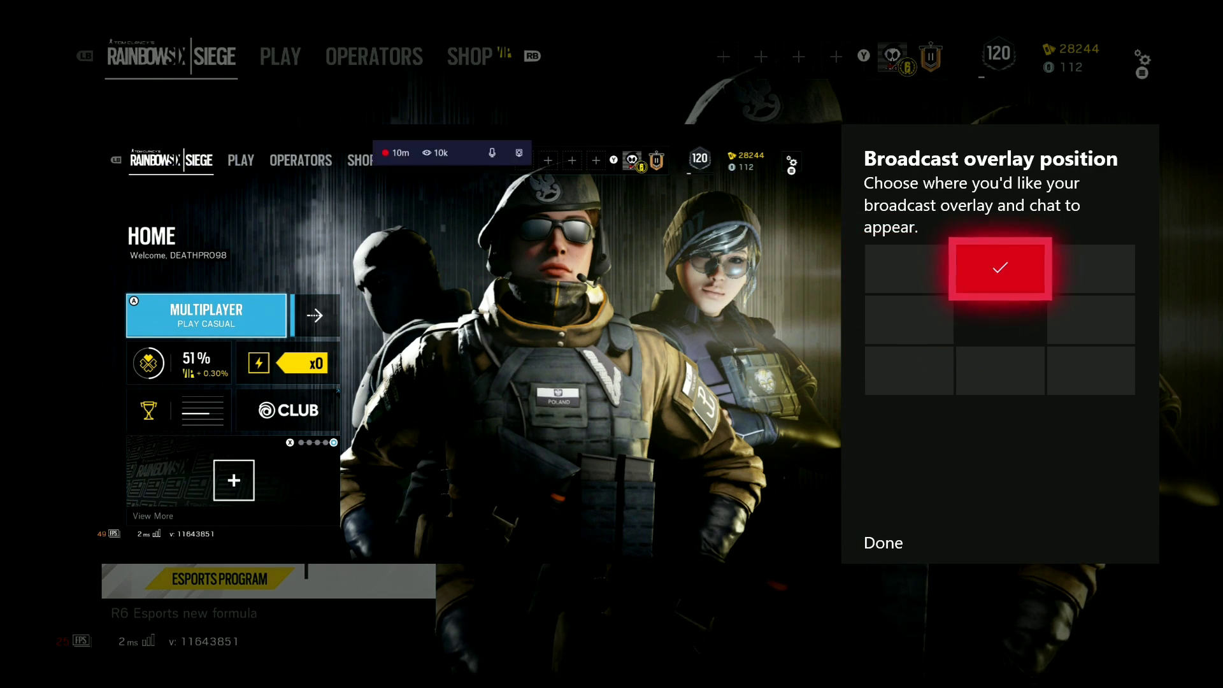
key("Right")
key("Return")
- Try the broadcast overlay in the middle-right, bottom-right, bottom-center and bottom-left positions
key("Down")
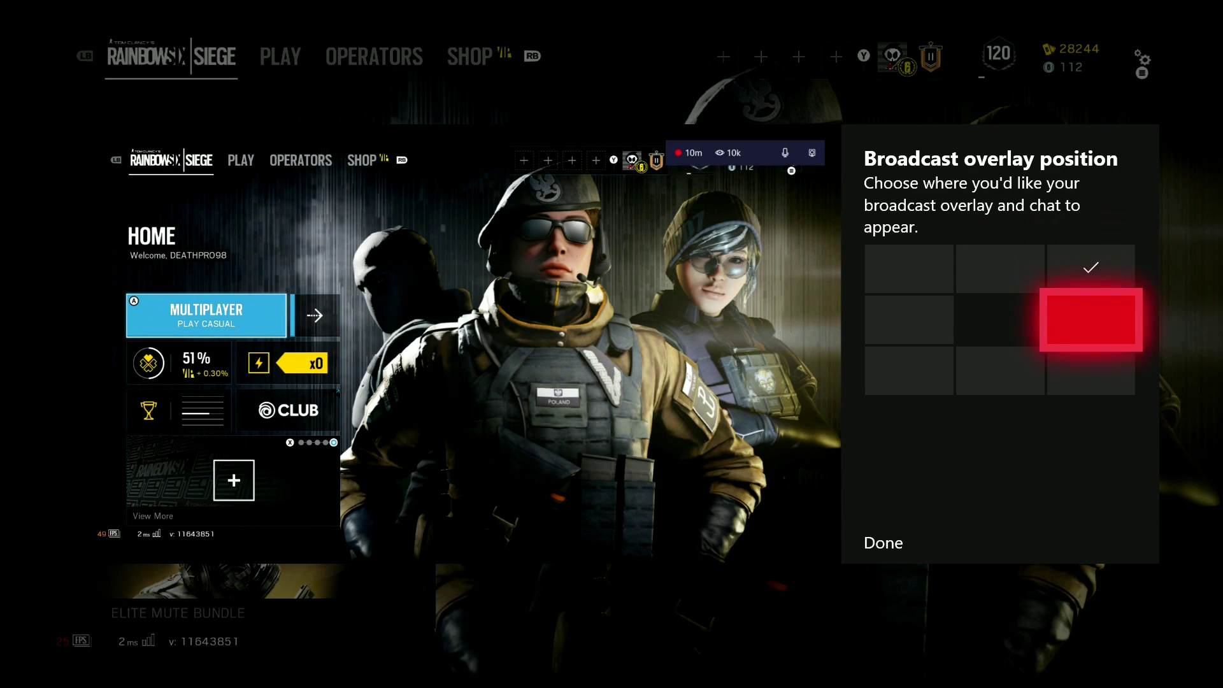
key("Return")
key("Down")
key("Return")
key("Left")
key("Return")
key("Left")
key("Return")
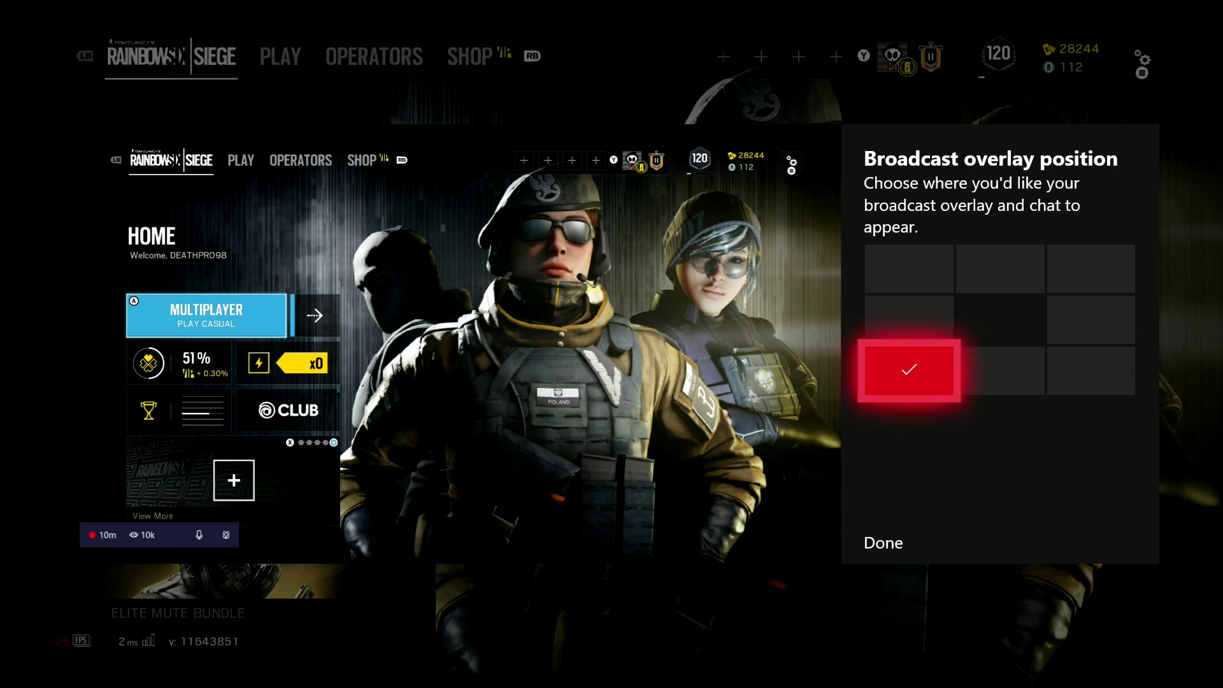
- Set the broadcast overlay position to bottom center and finish the overlay positioning
key("Up")
key("Return")
key("Right")
key("Down")
key("Left")
key("Return")
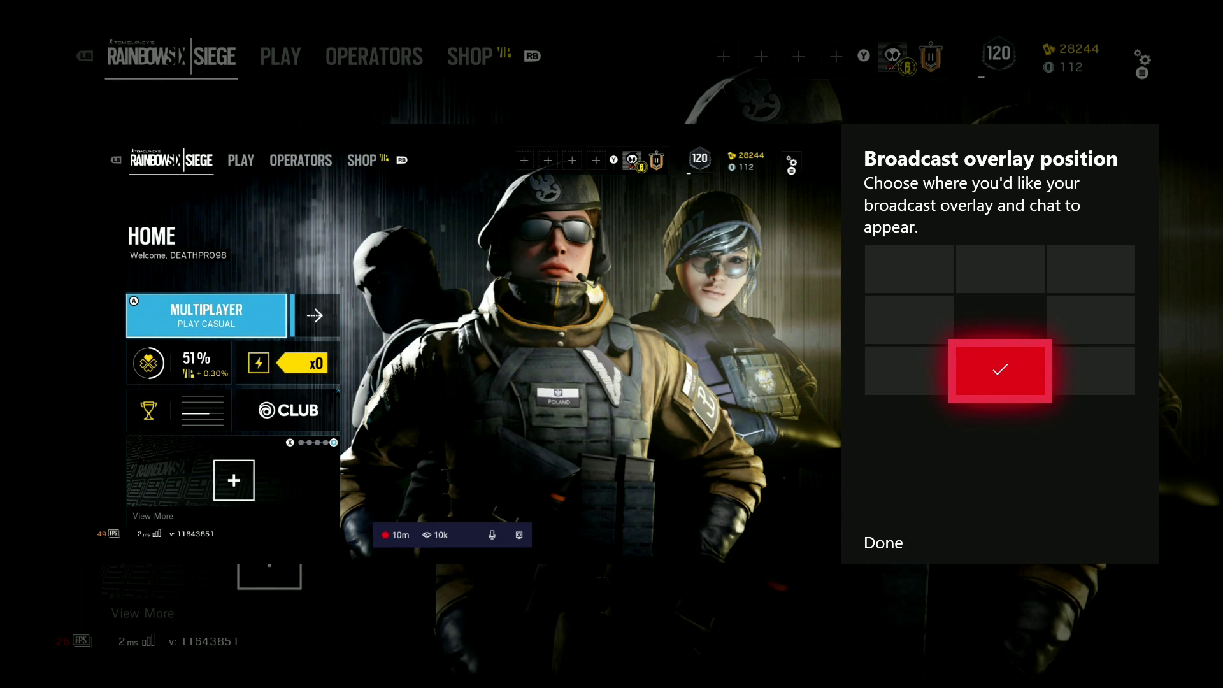
key("Down")
key("Return")
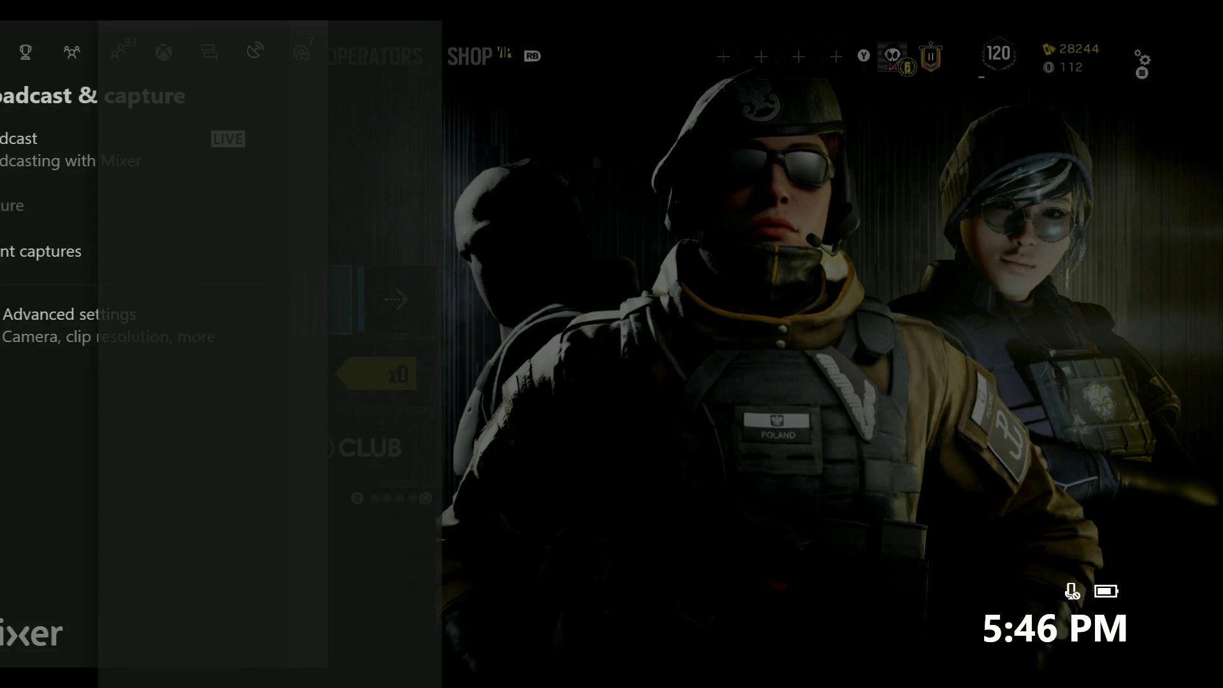
key("Down")
key("Down")
key("Down")
key("Up")
key("Down")
key("Down")
key("Down")
key("Up")
key("Up")
key("Up")
key("Up")
key("Up")
key("Down")
key("Up")
key("Down")
key("Up")
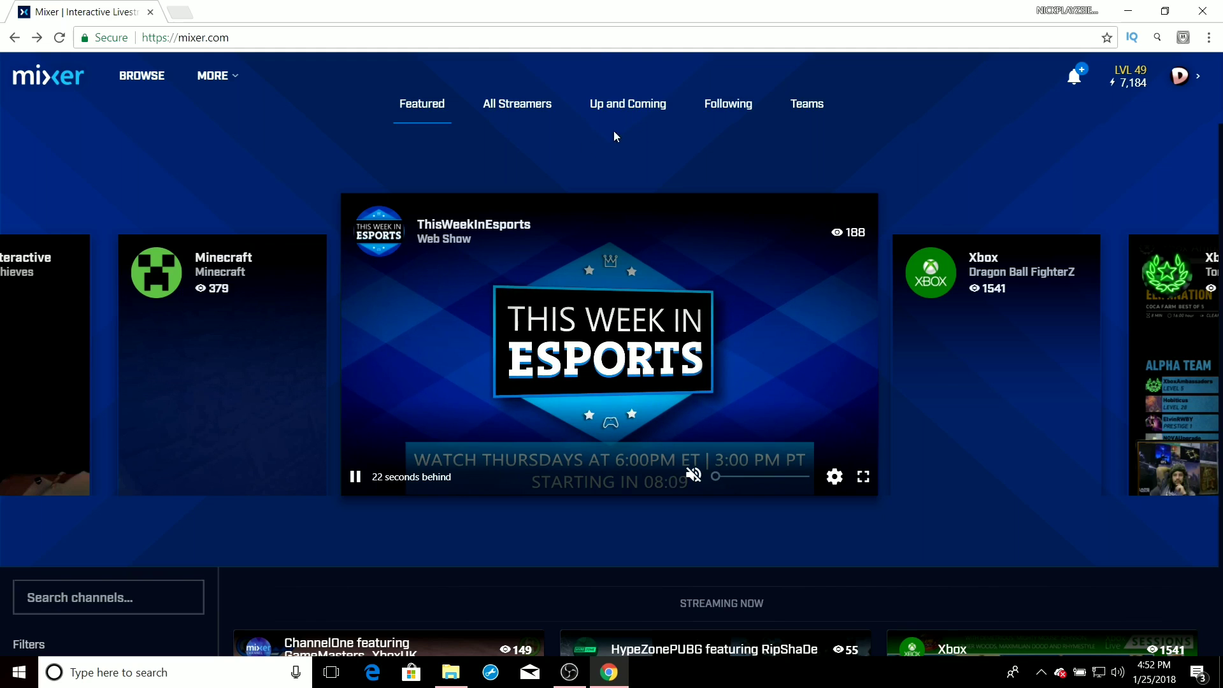
- Open the channel's VODs in channel management and download the most recent Rainbow Six Siege recording
left_click(1183, 78)
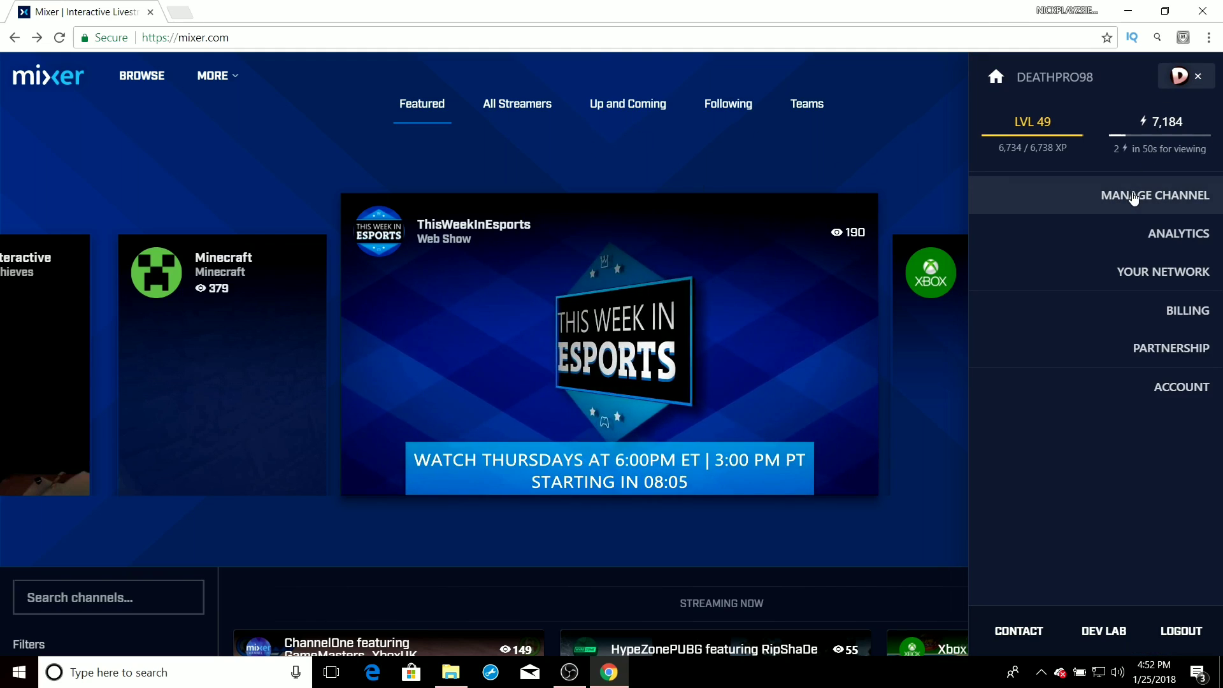
left_click(1133, 196)
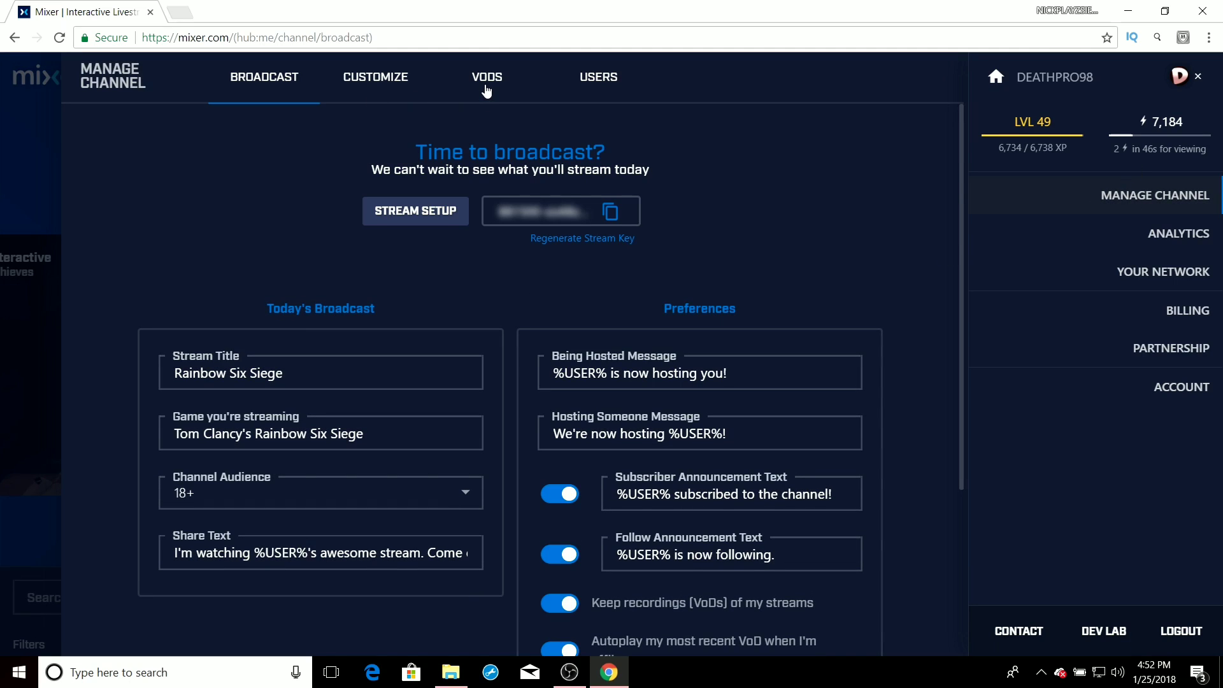
left_click(487, 91)
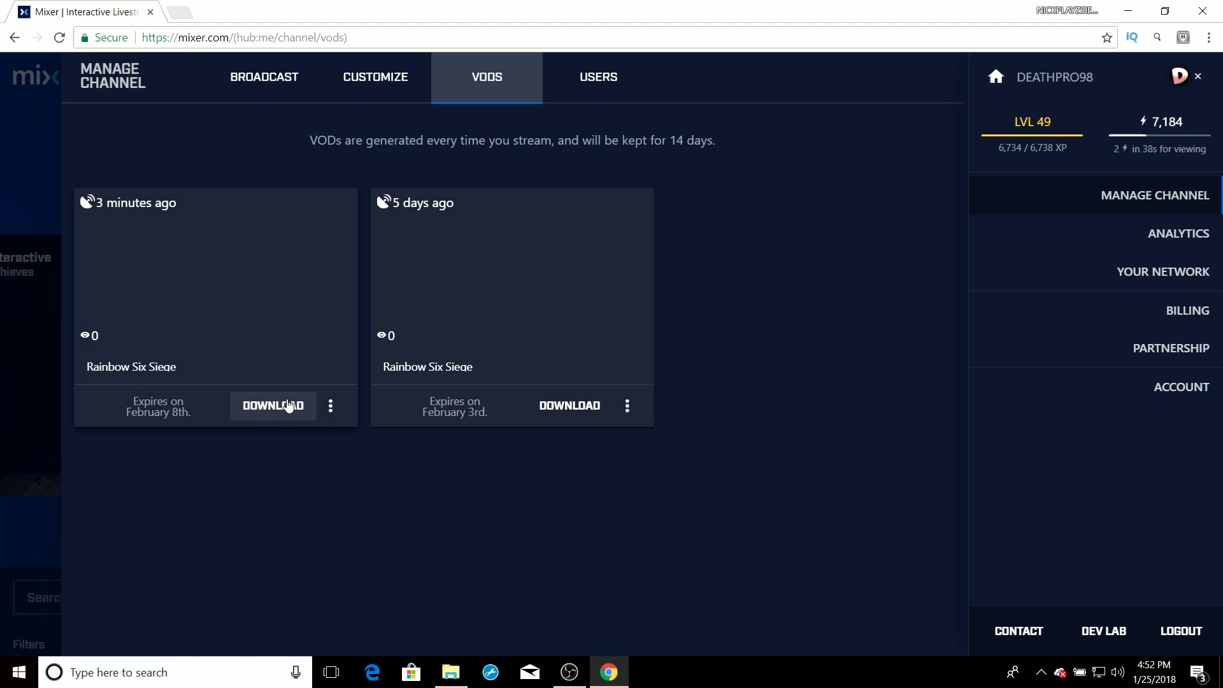
left_click(288, 406)
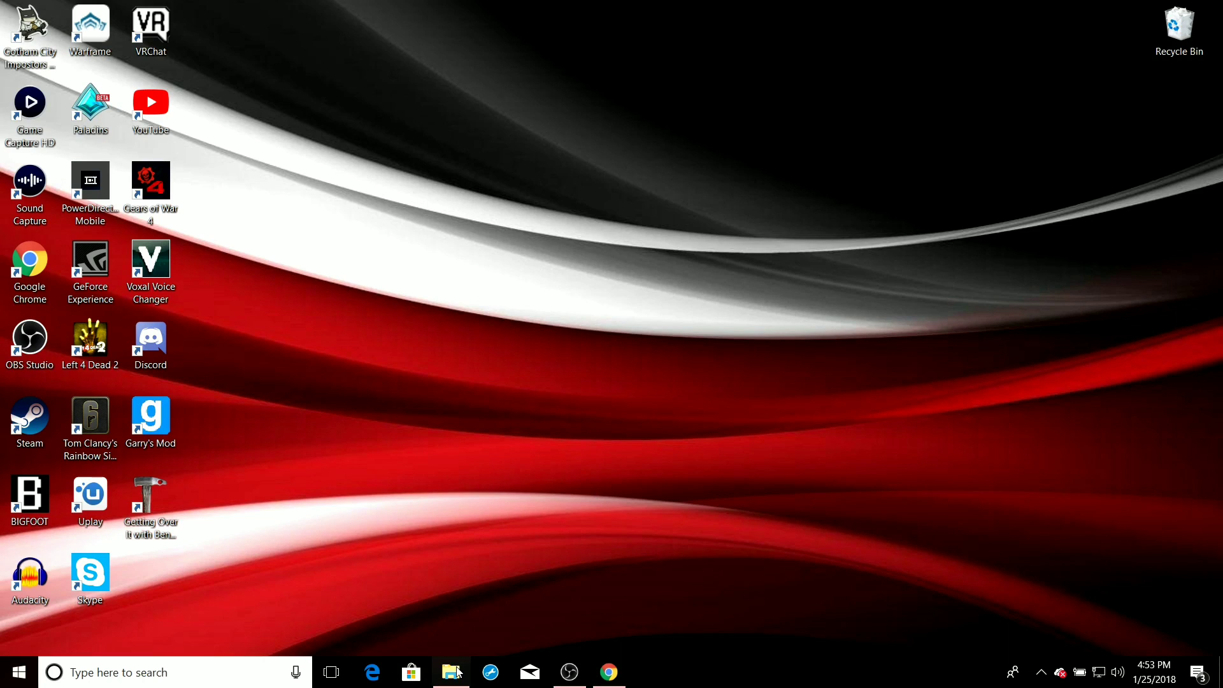
- Switch to File Explorer, play source (1).mp4 from the Downloads folder to check the recording, and close the player
left_click(450, 672)
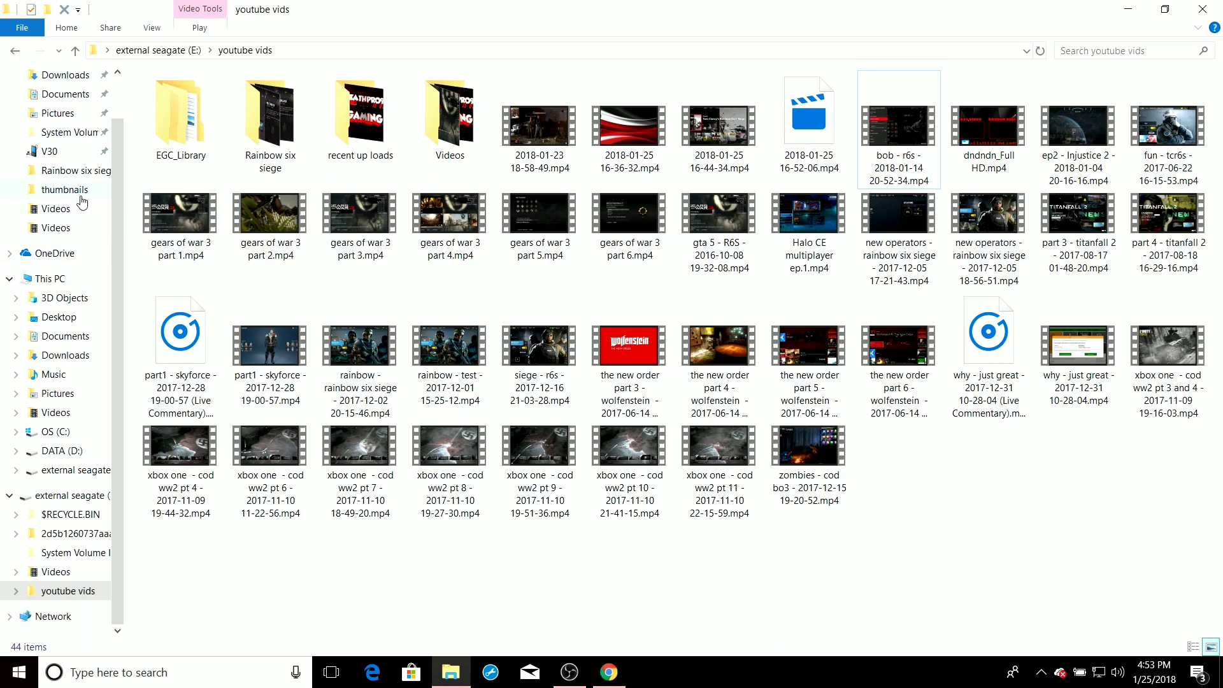
scroll(79, 166, "up", 1)
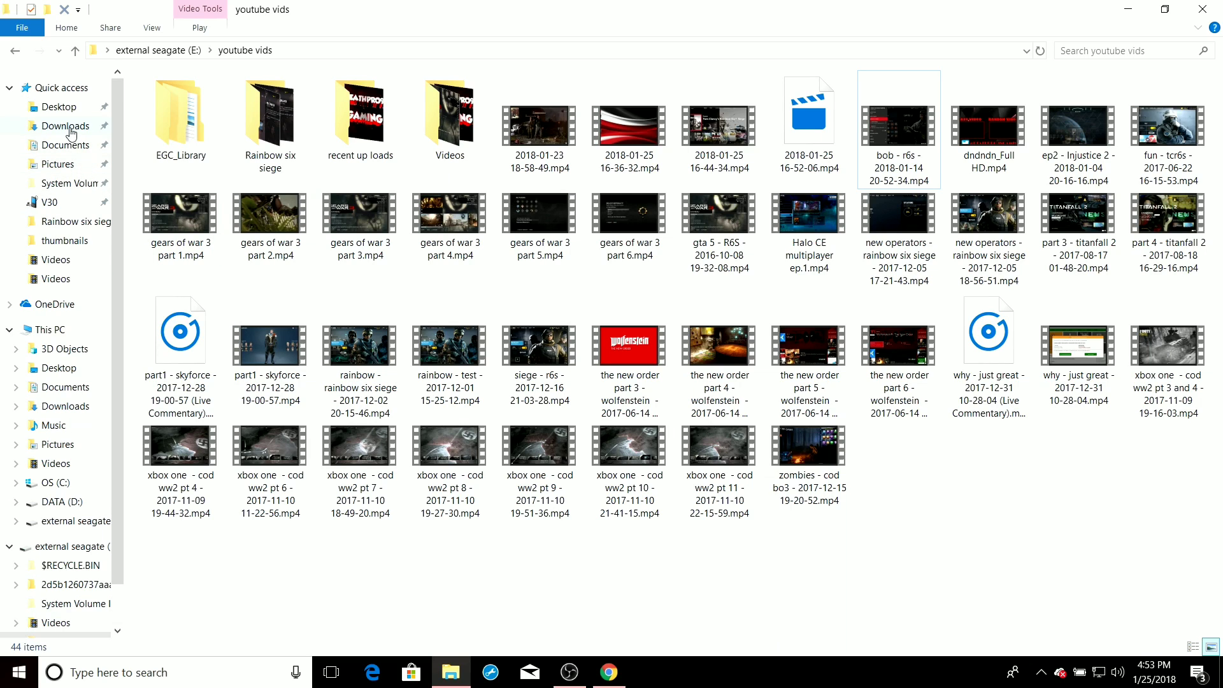
left_click(65, 126)
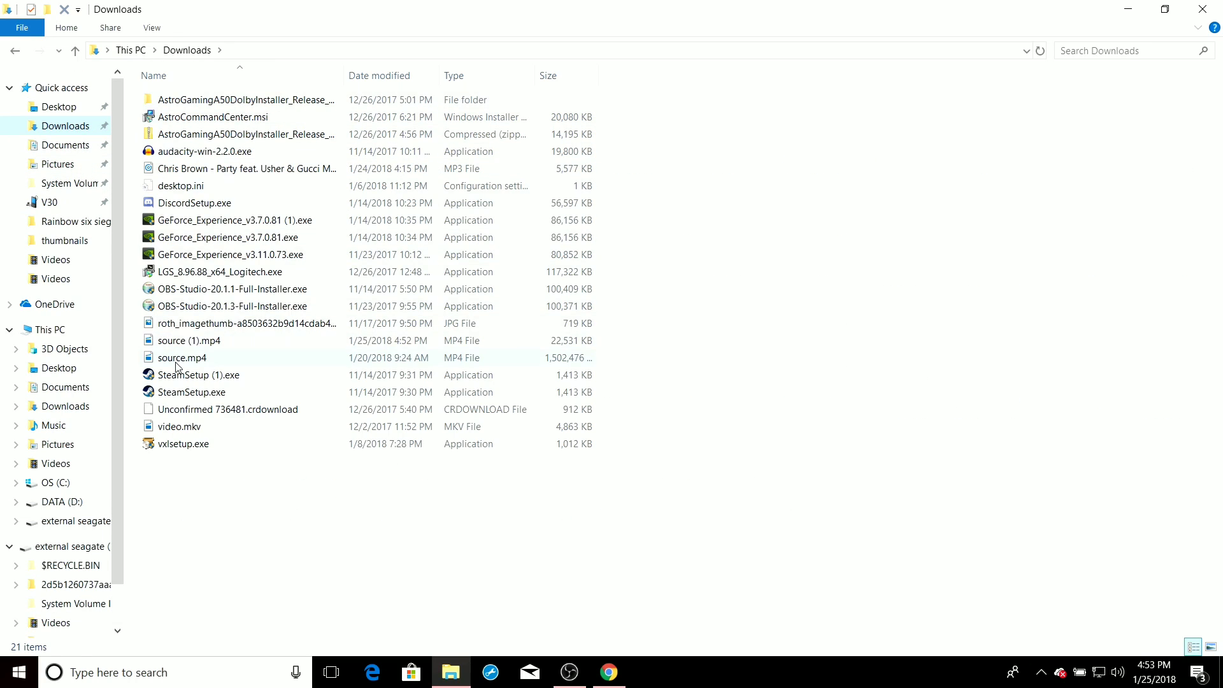
mouse_move(225, 346)
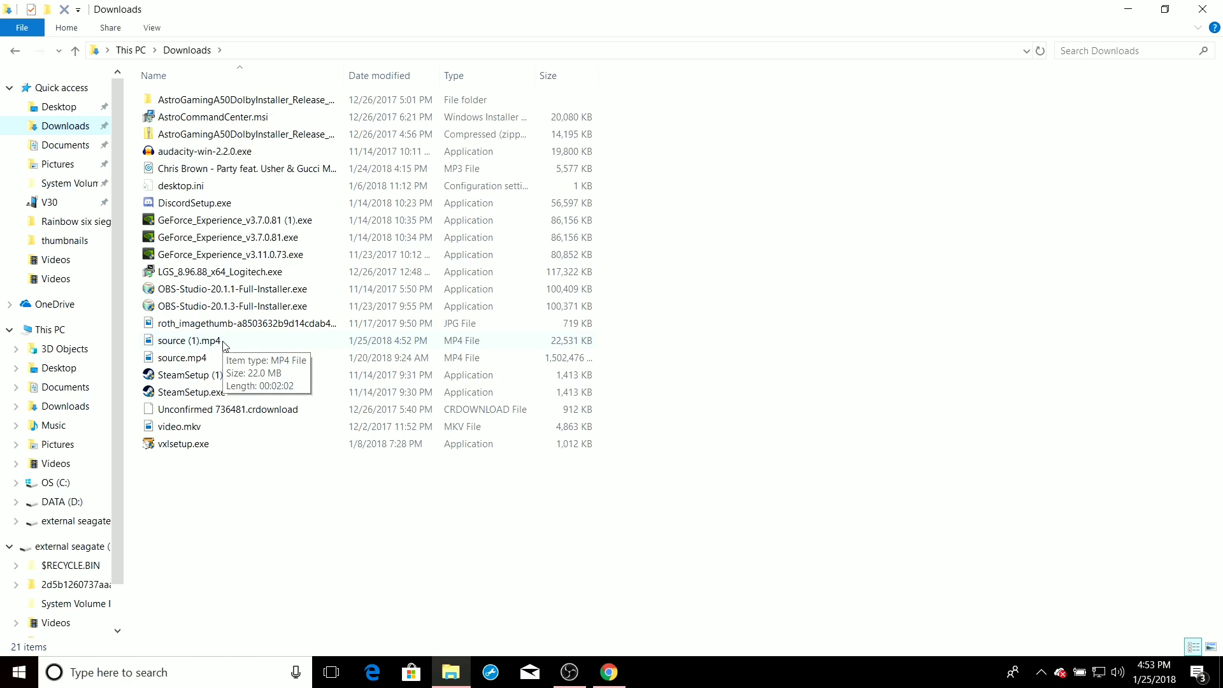
left_click(225, 346)
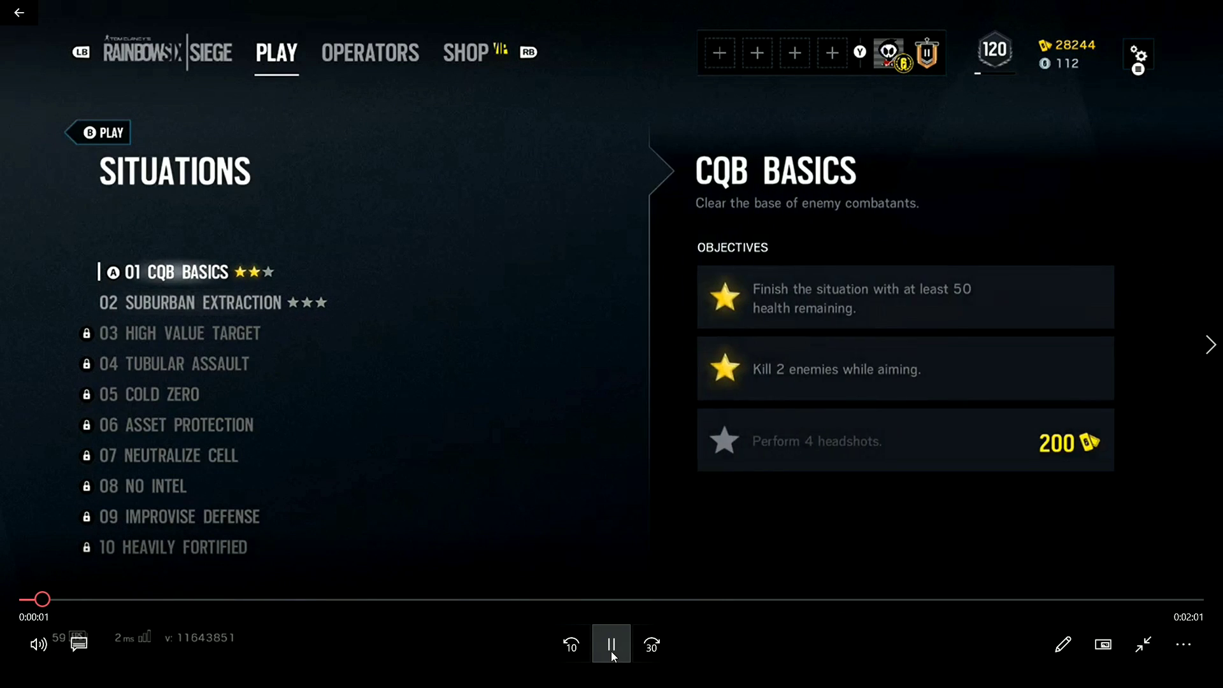
left_click(612, 650)
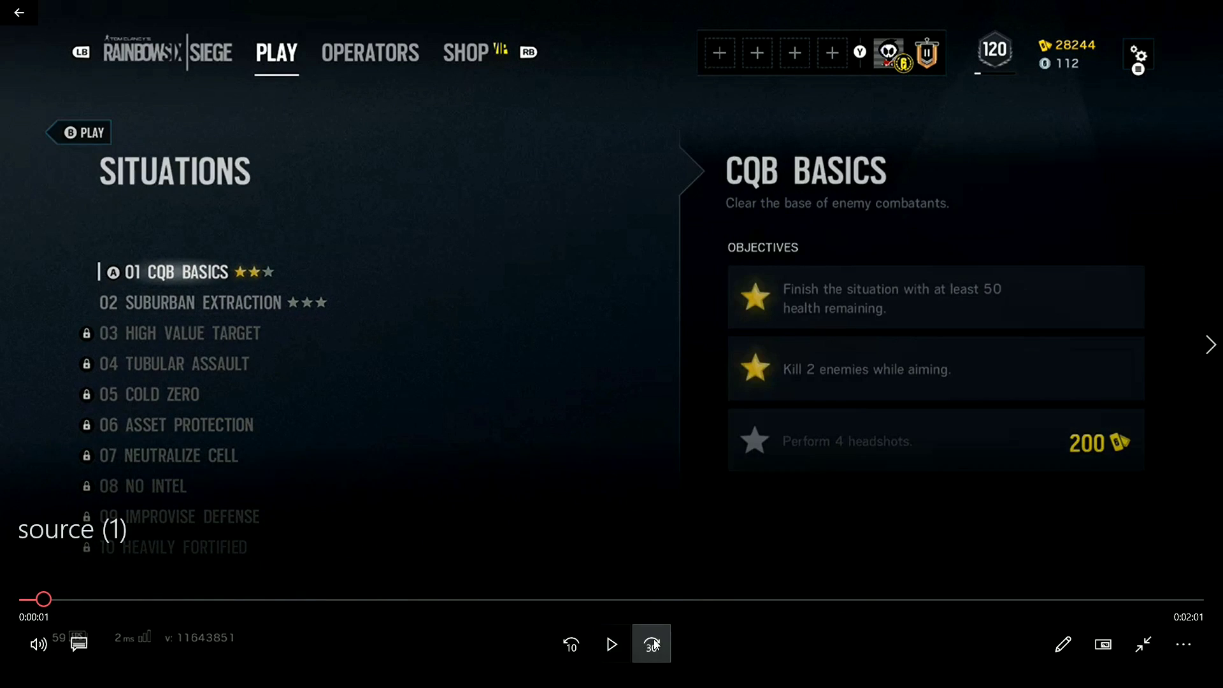
left_click(1144, 657)
left_click(1203, 9)
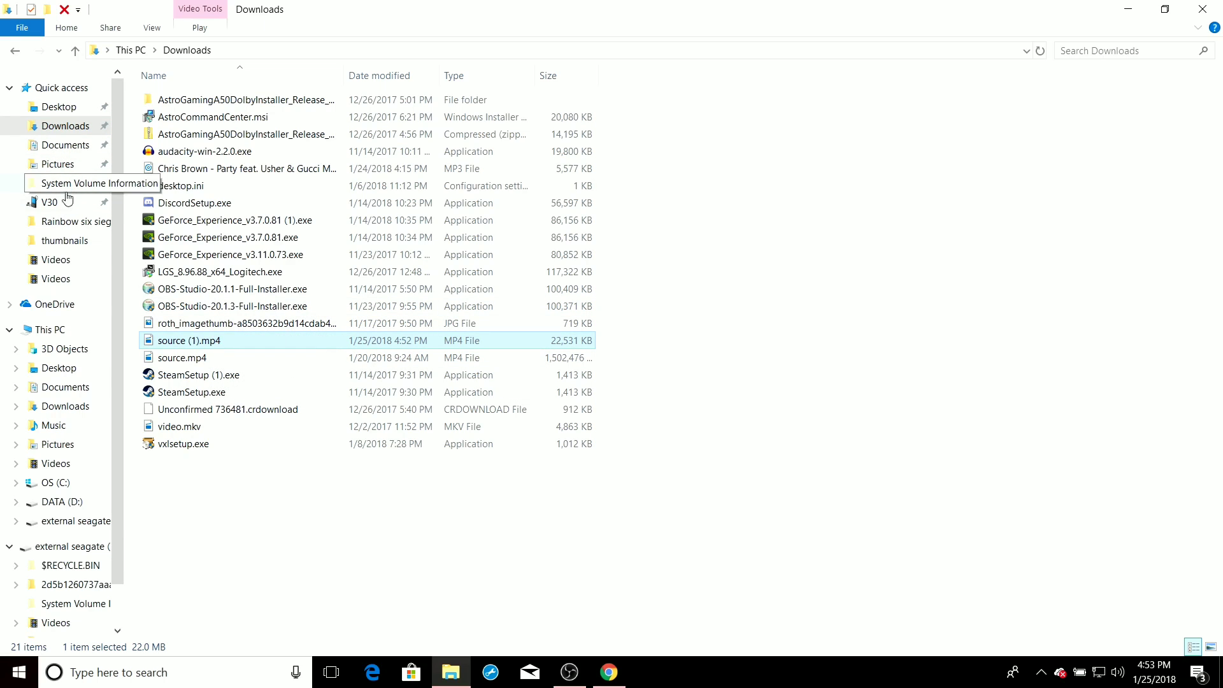
- Move source.mp4 from Downloads to the second Videos folder in Quick access and open that folder
left_click(70, 260)
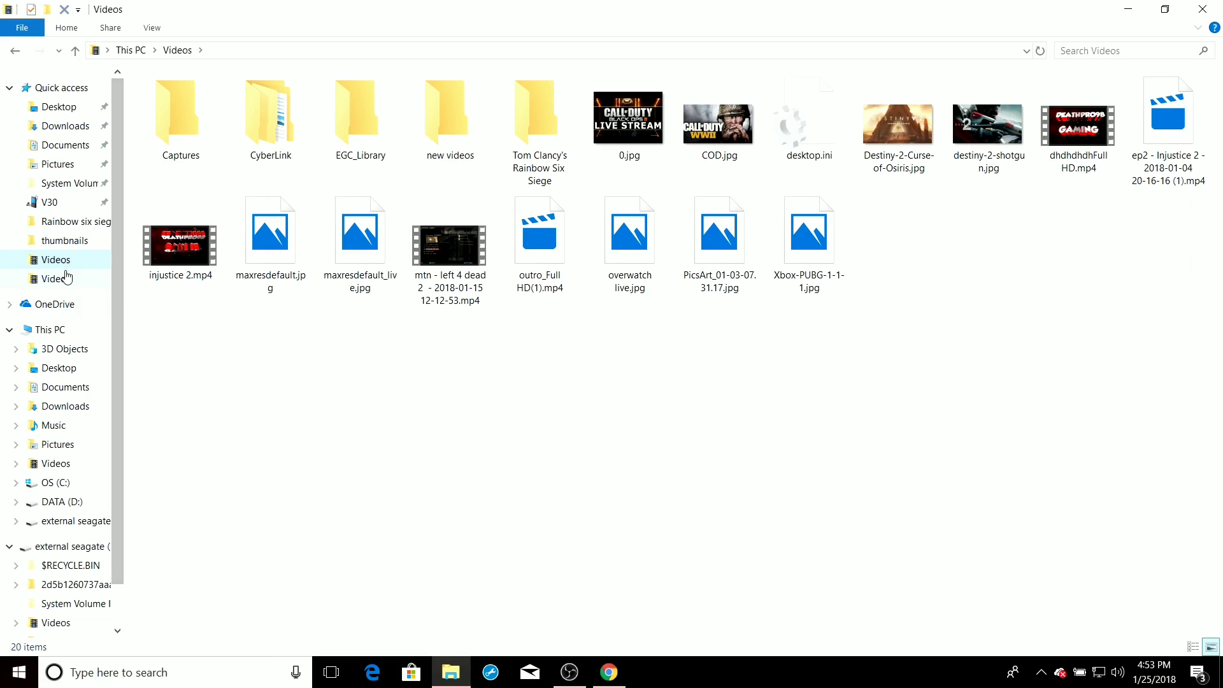
left_click(67, 126)
left_click_drag(198, 363, 74, 283)
left_click(70, 279)
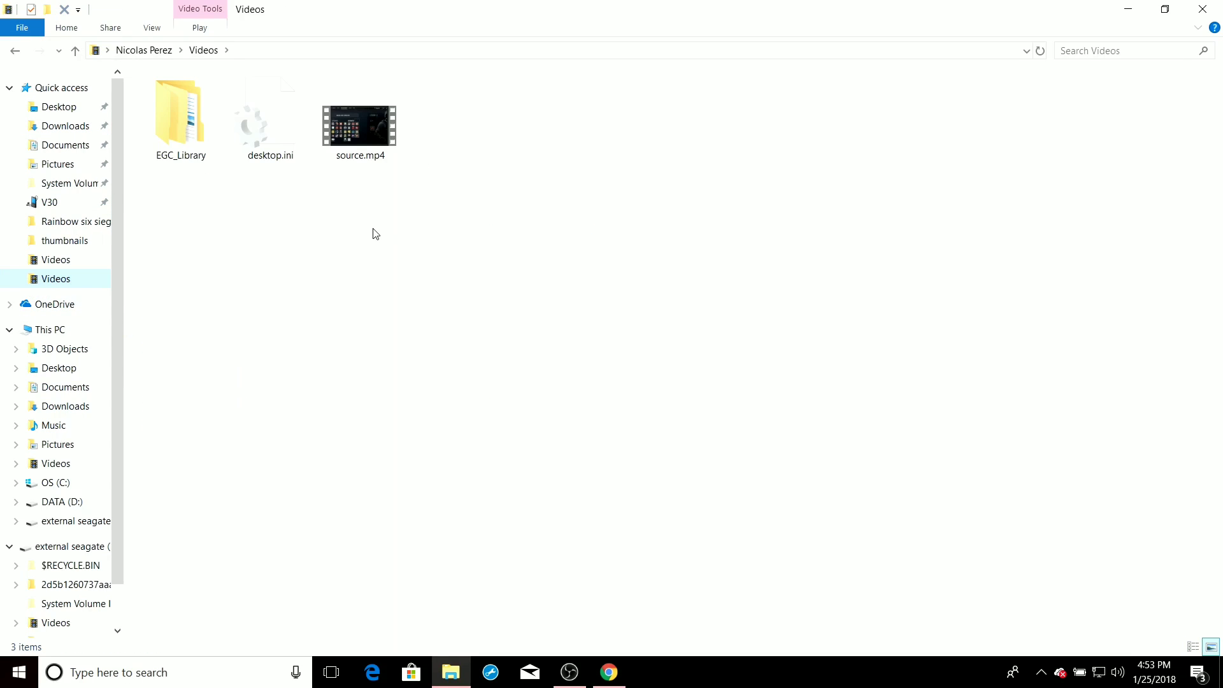
- Play source.mp4 from the Videos folder to check the older recording, and close the player
double_click(365, 130)
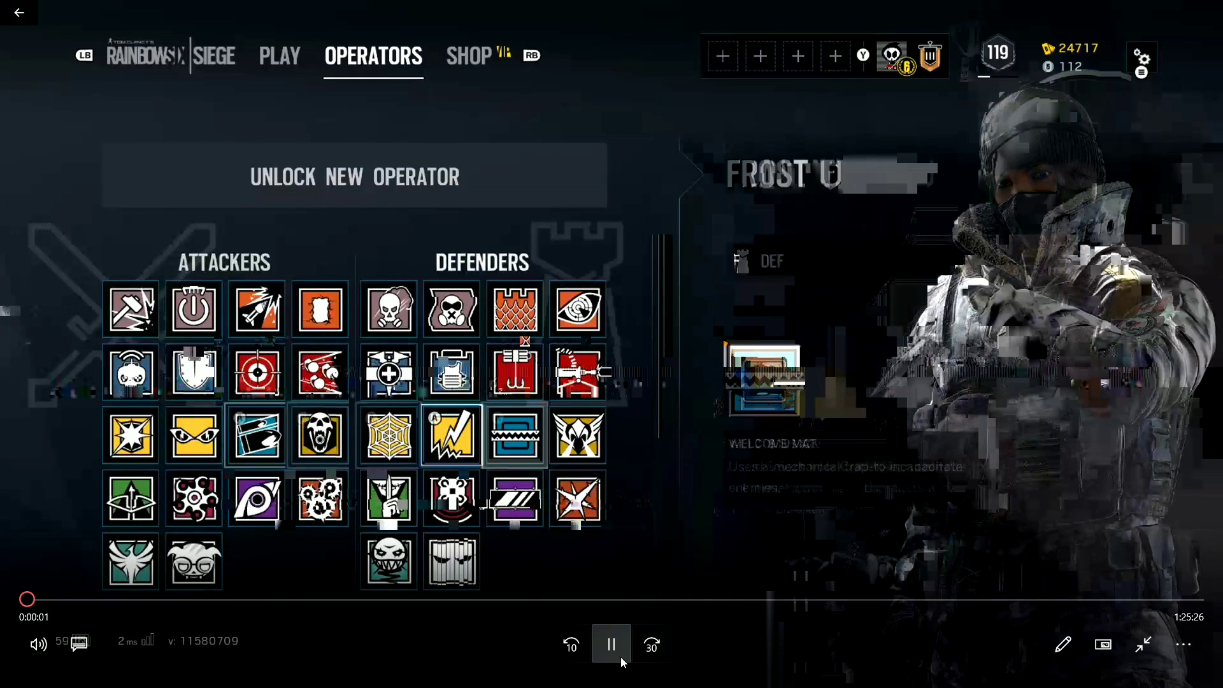
left_click(613, 646)
left_click(1143, 644)
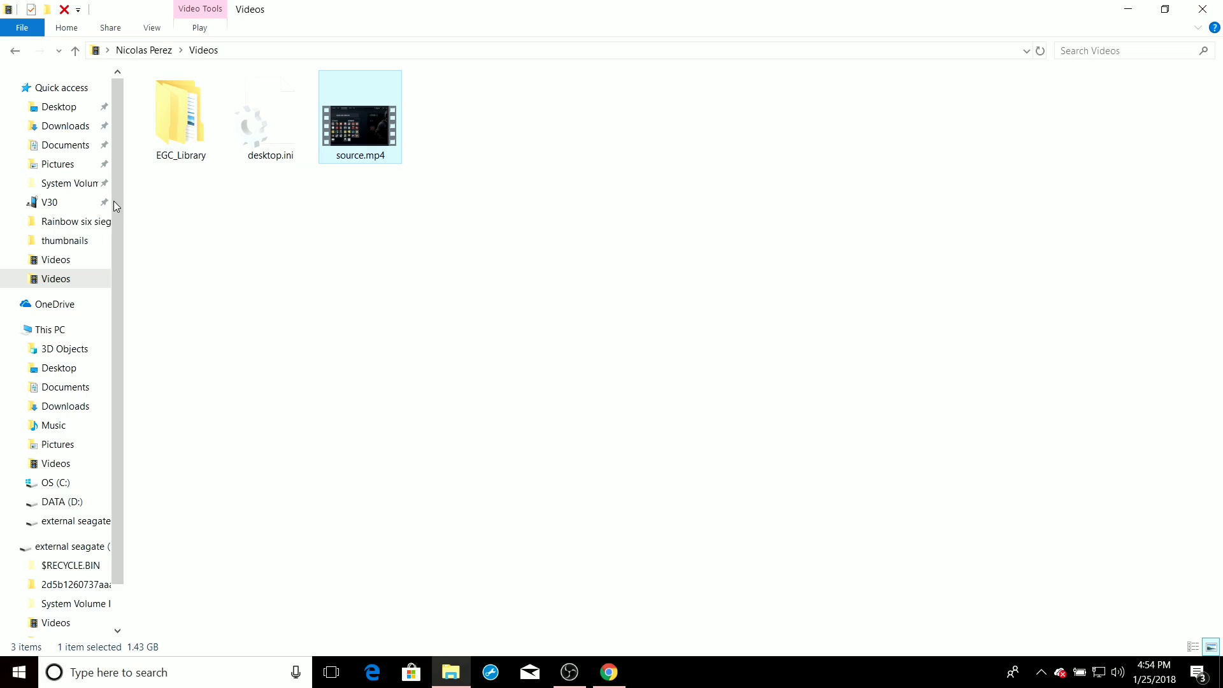
- Move source (1).mp4 from Downloads into the Videos folder that holds source.mp4 and open that folder
left_click(78, 261)
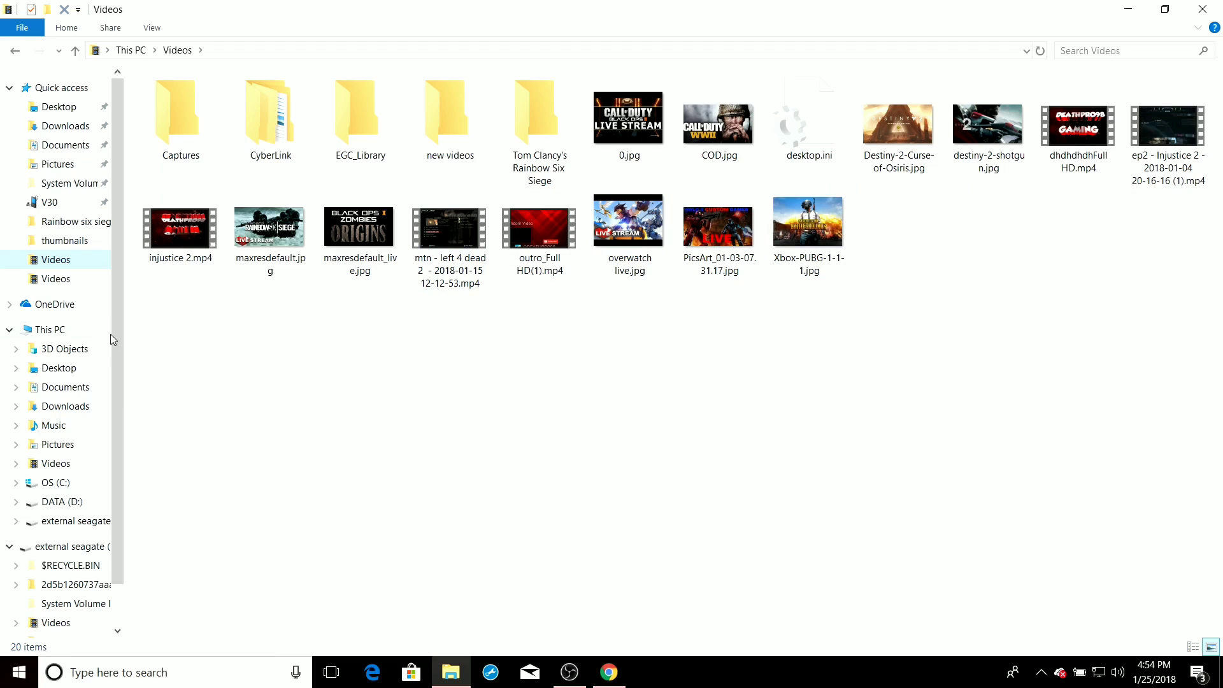
left_click(81, 280)
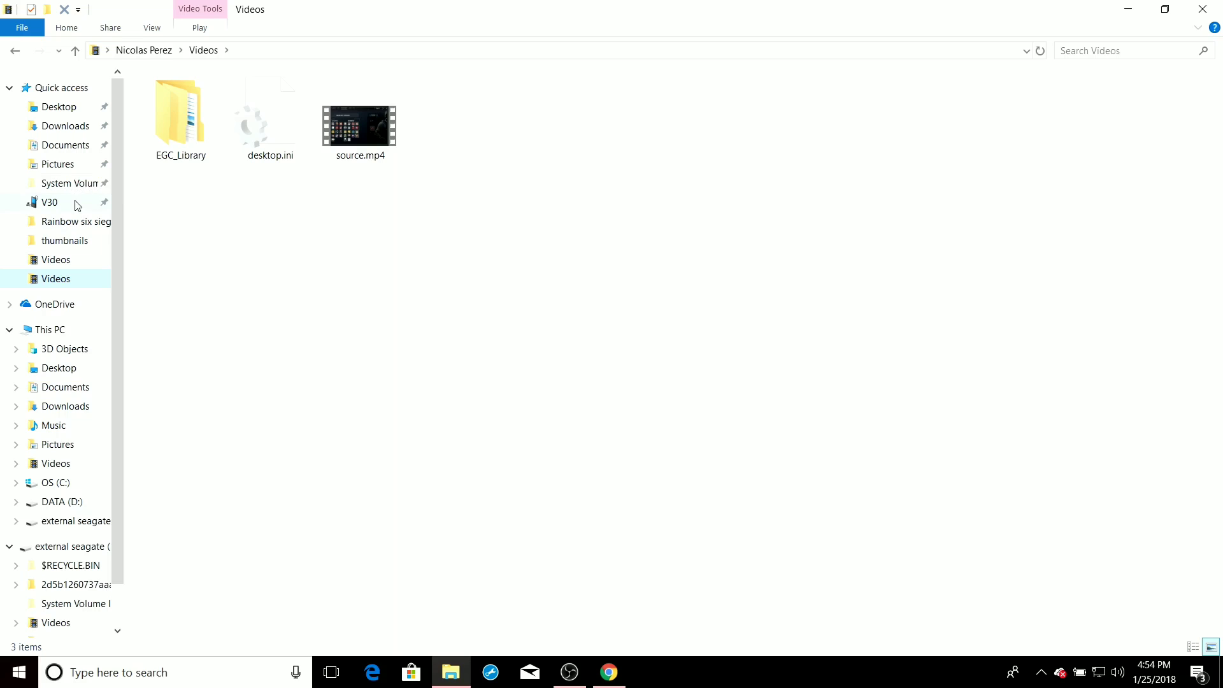
left_click(73, 130)
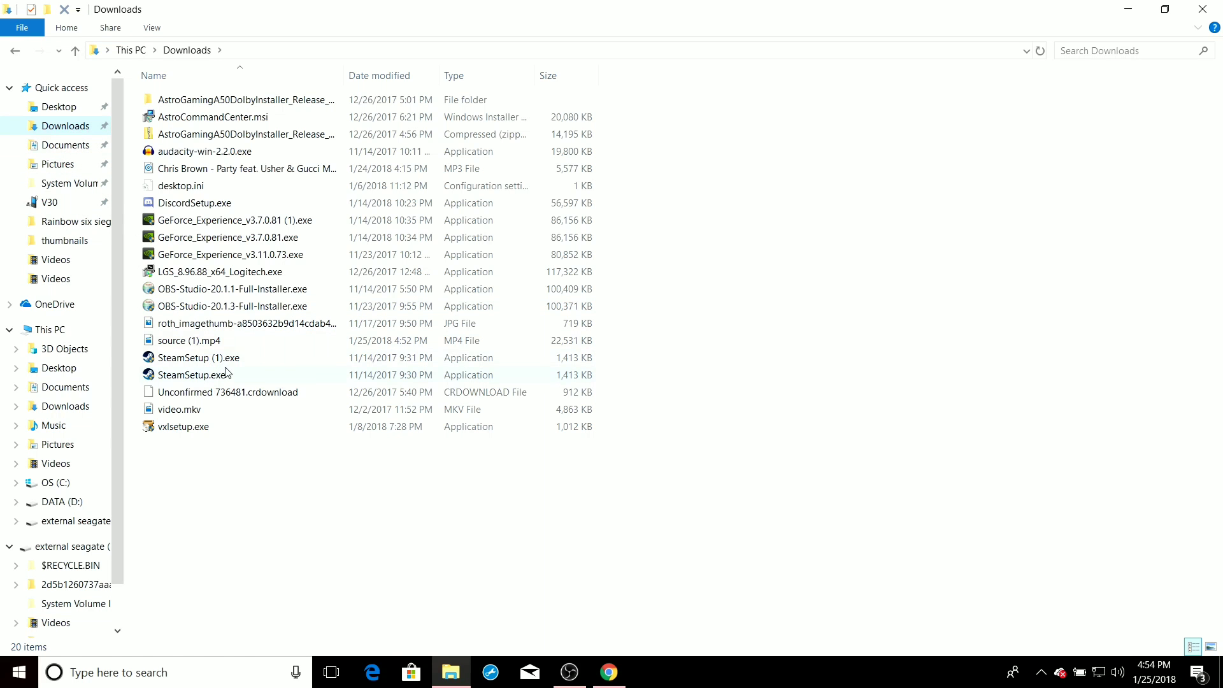
left_click(215, 344)
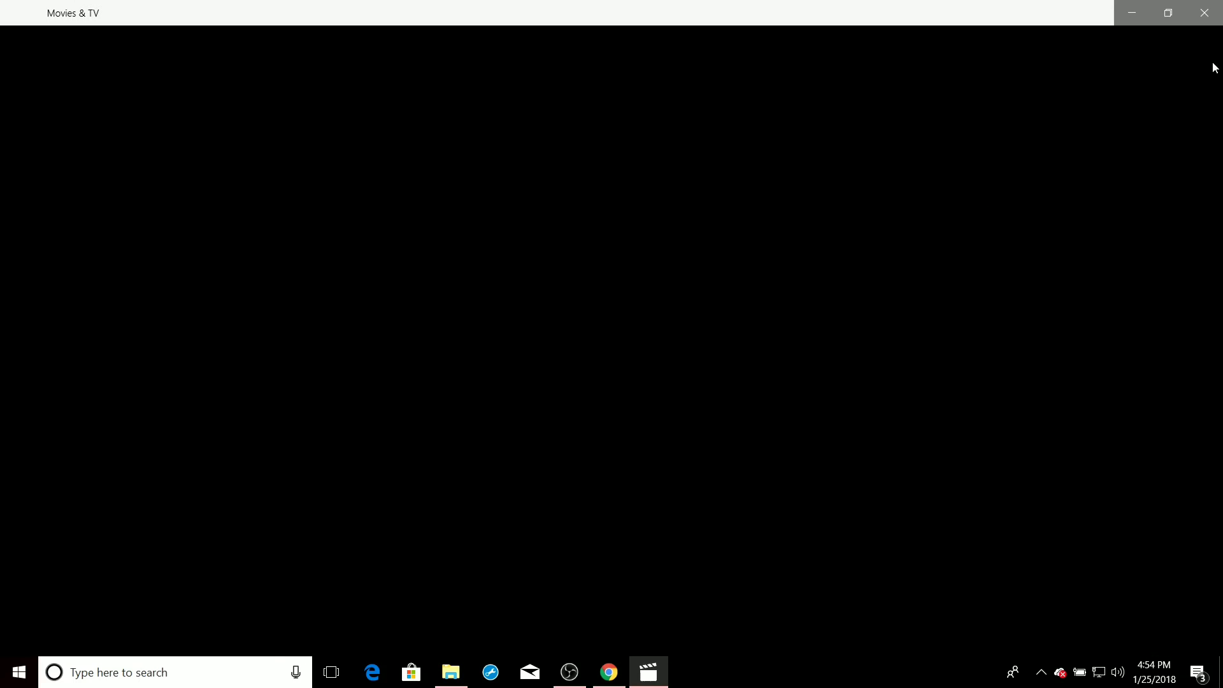
left_click(1204, 13)
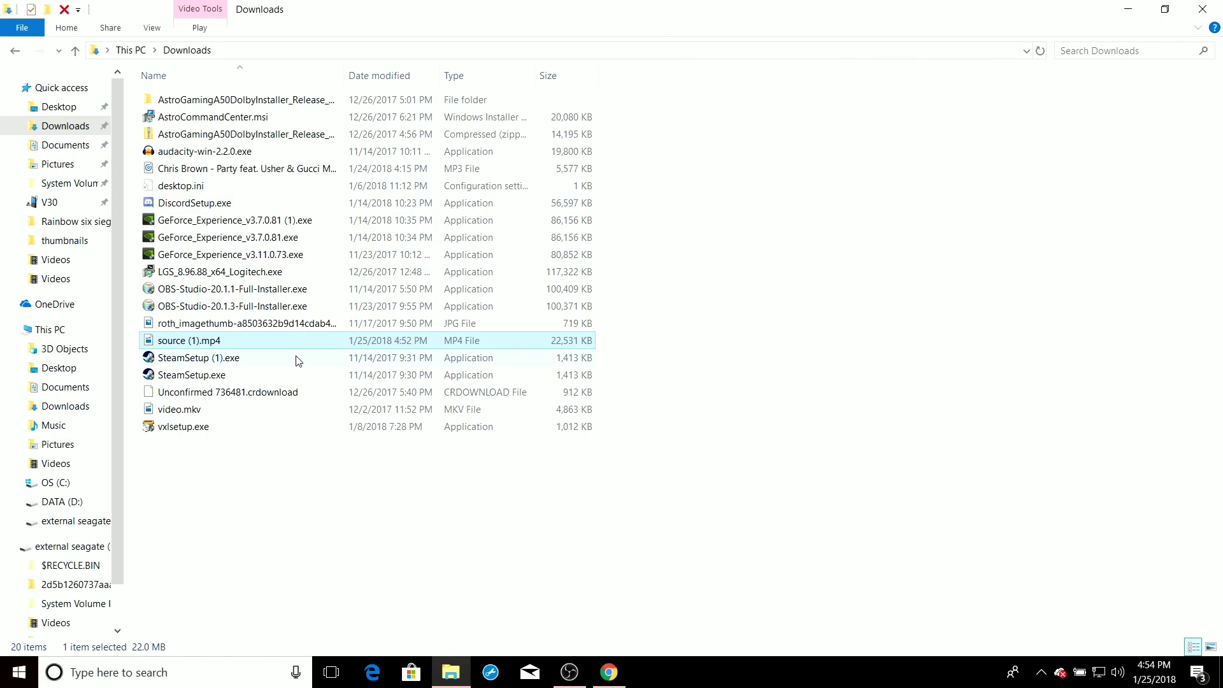
left_click_drag(302, 346, 62, 280)
left_click(62, 280)
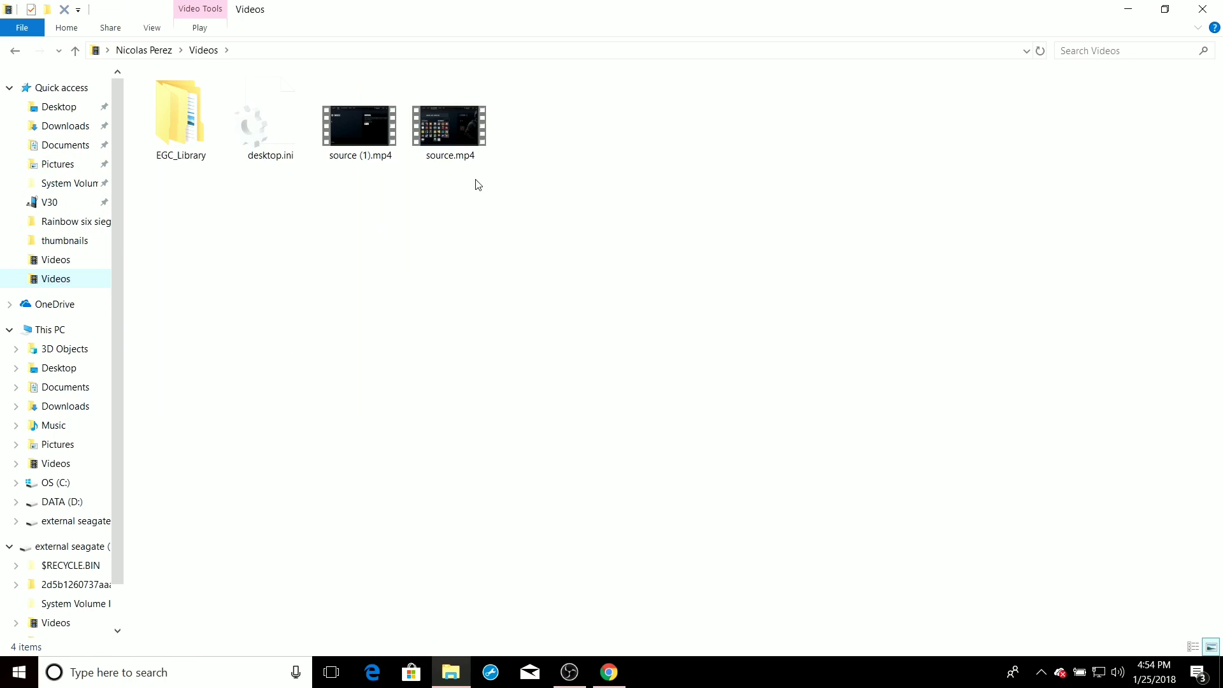
- Play source (1).mp4 from its new folder to check it, close the player, and minimize File Explorer
double_click(343, 137)
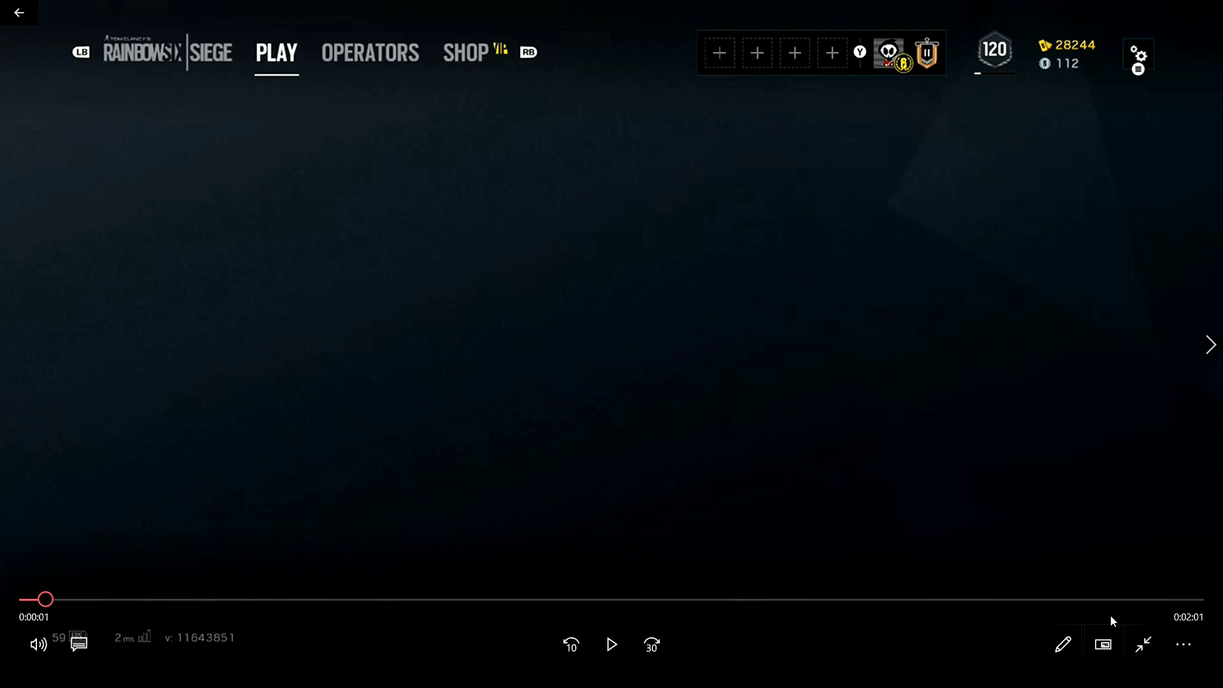
left_click(1143, 644)
left_click(1204, 13)
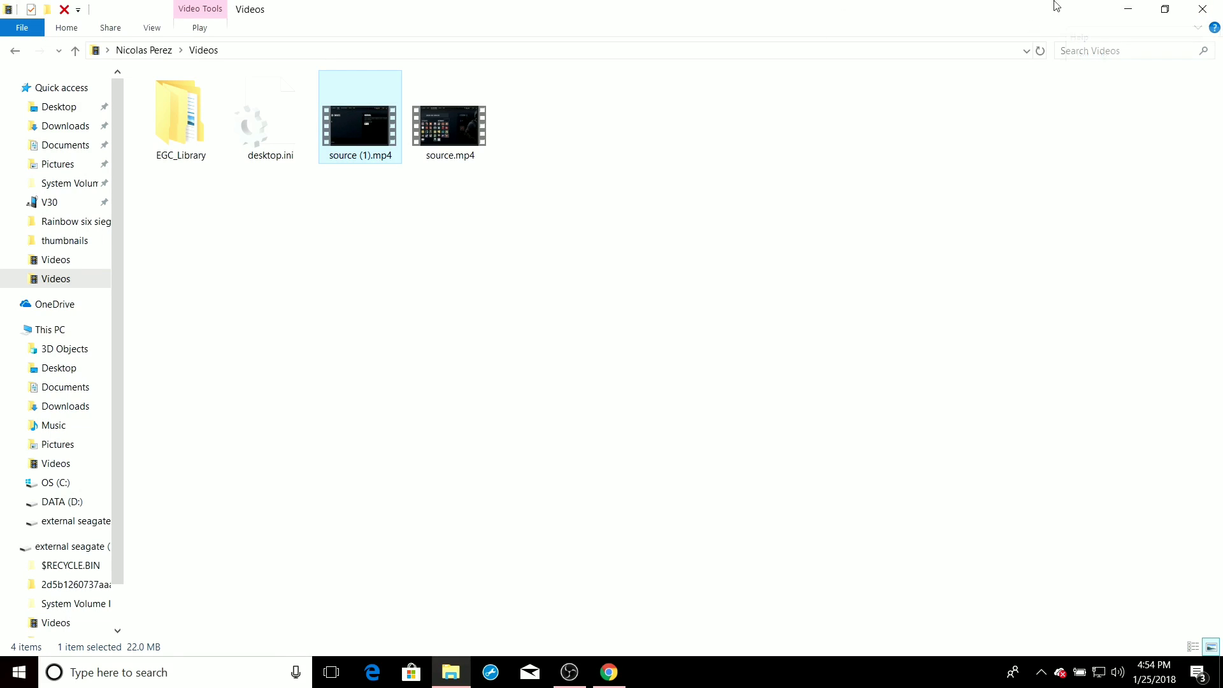
left_click(1124, 14)
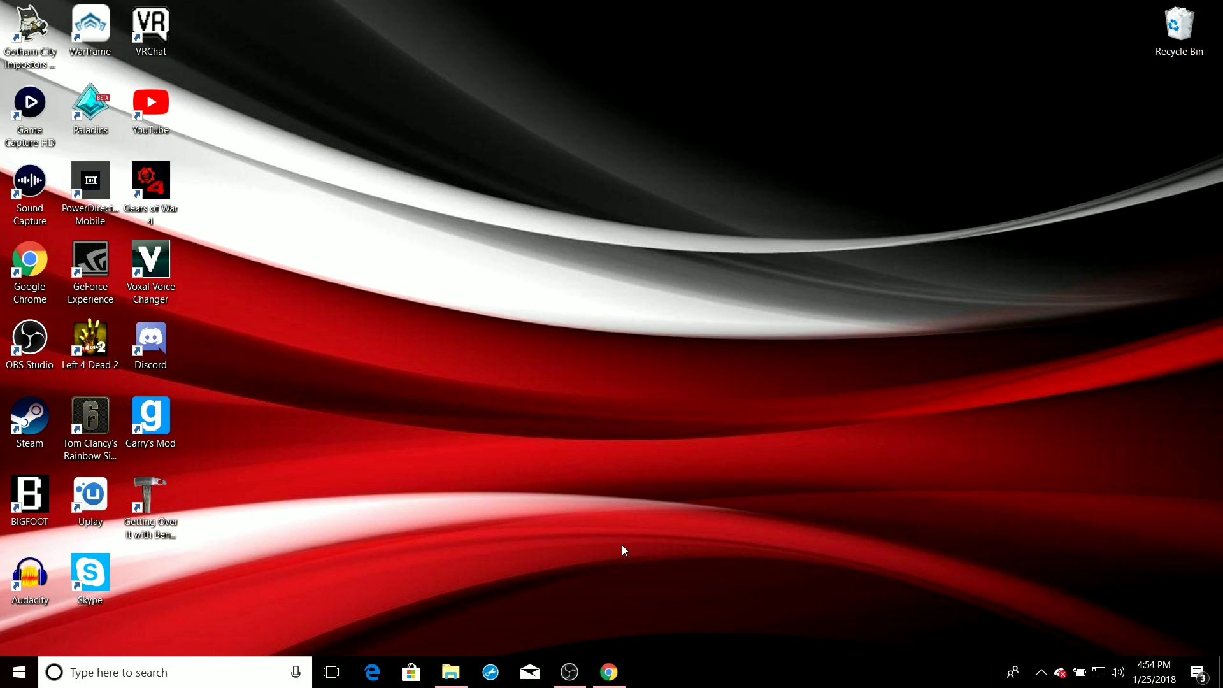
- Switch to Chrome, open YouTube in a new tab, and go to its video upload page
left_click(617, 680)
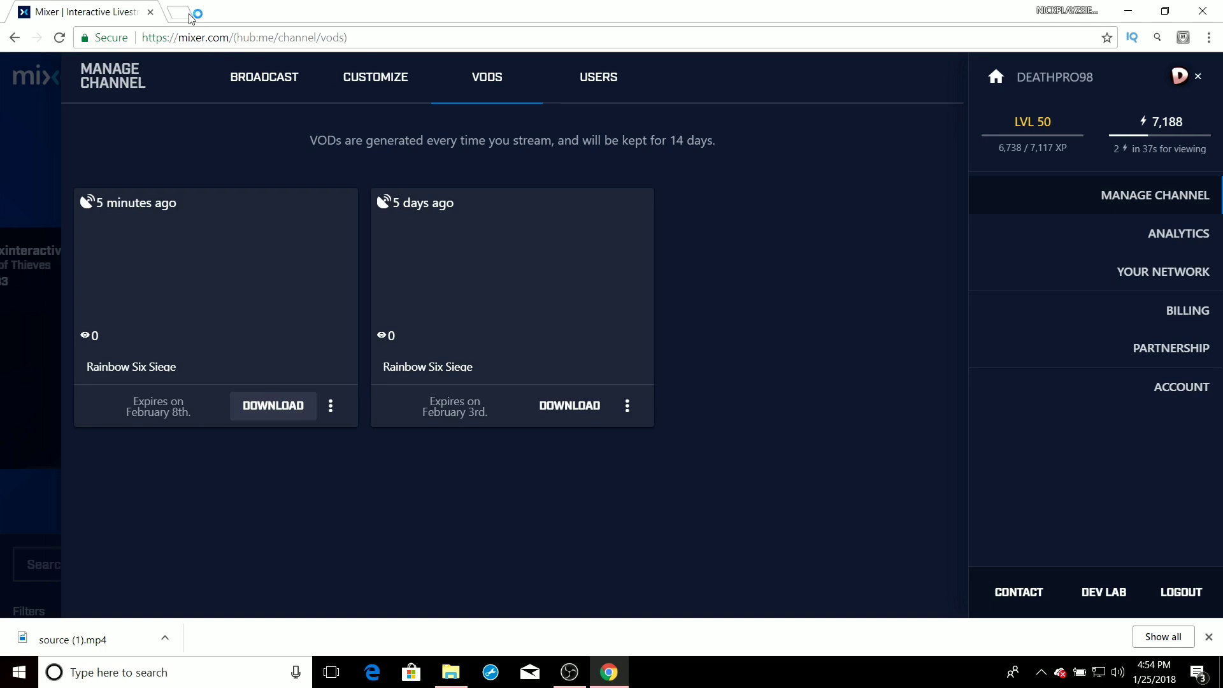
left_click(180, 13)
type("y")
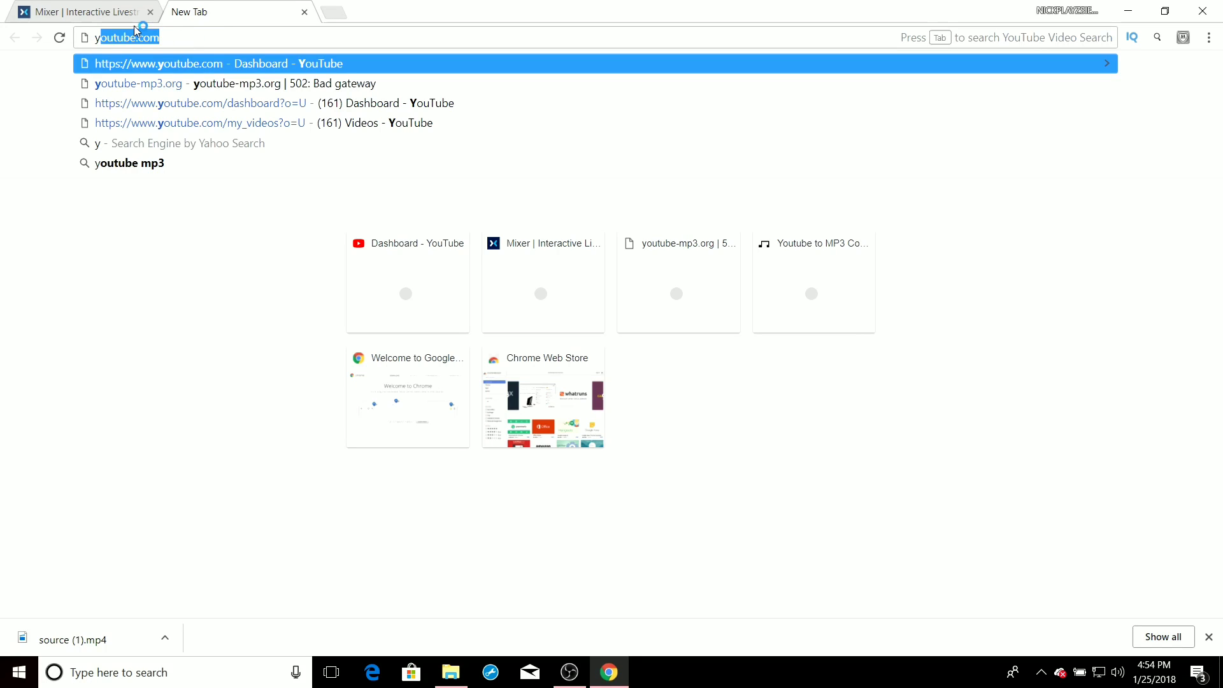
key("Return")
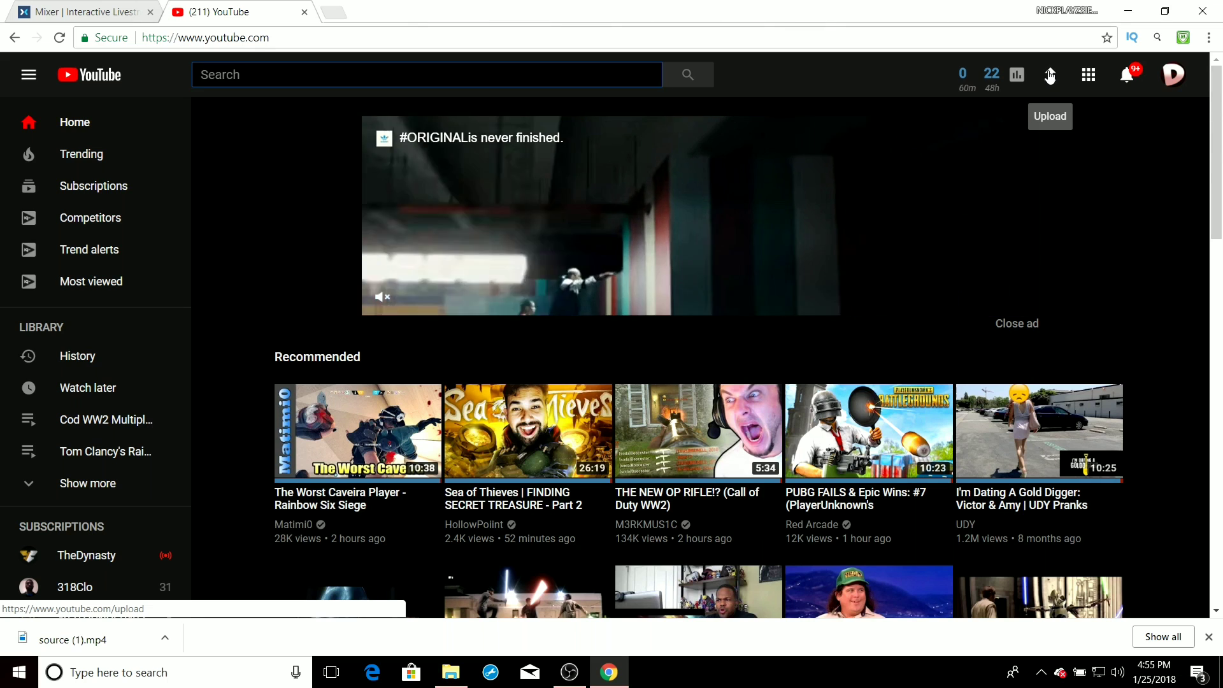
left_click(1050, 75)
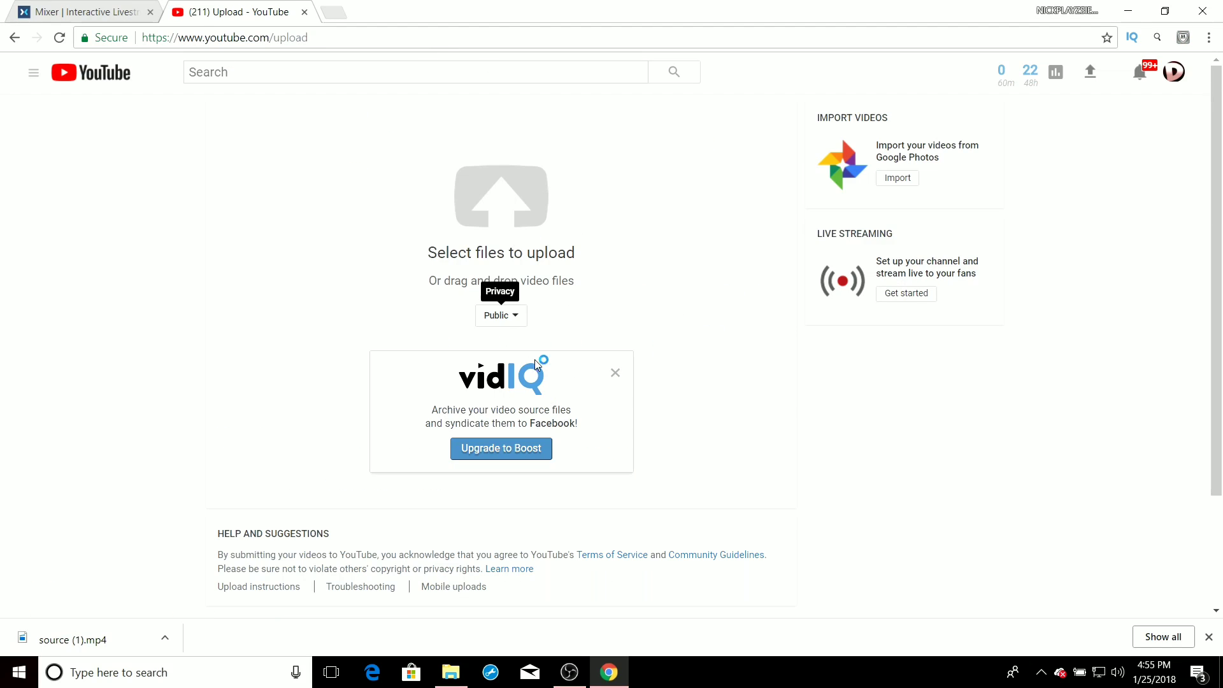
- Upload source (1).mp4 from the Videos folder to the YouTube channel
left_click(503, 241)
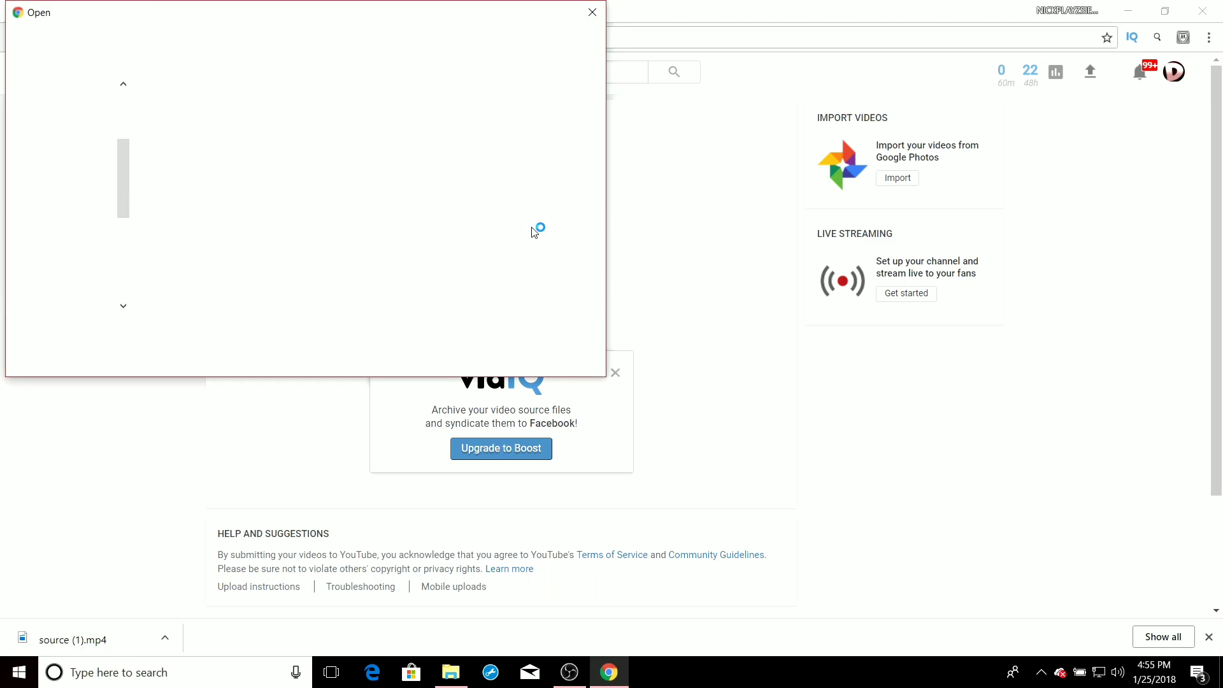
left_click(73, 147)
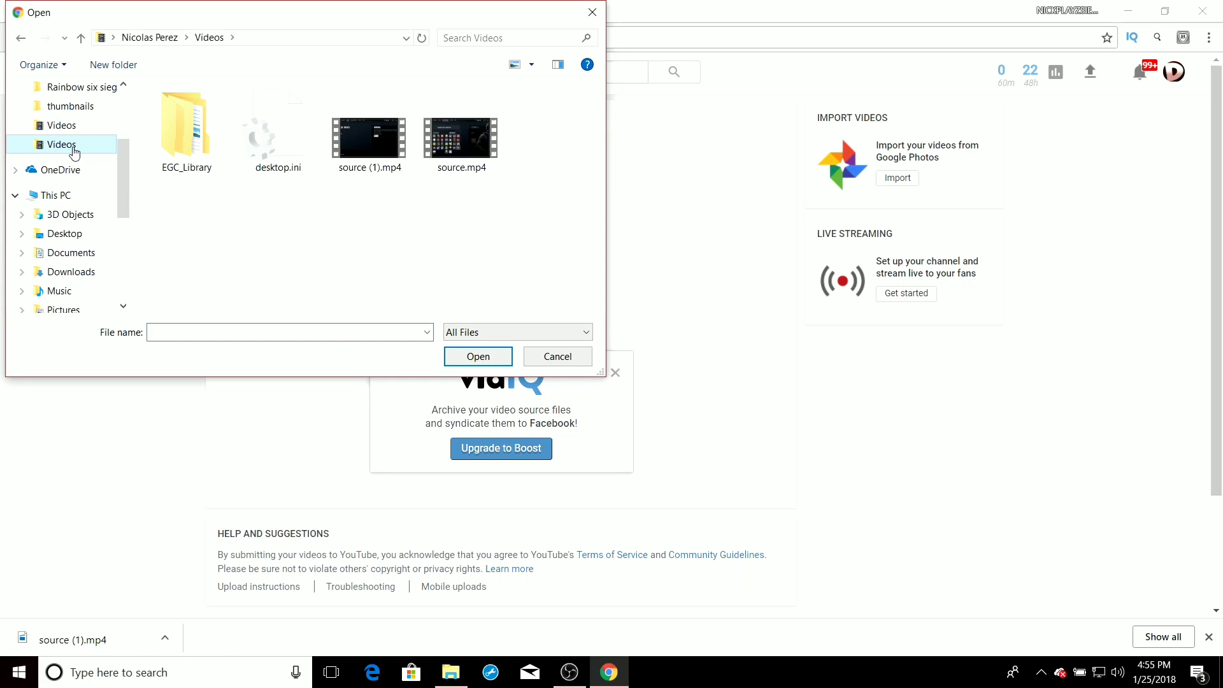
double_click(372, 174)
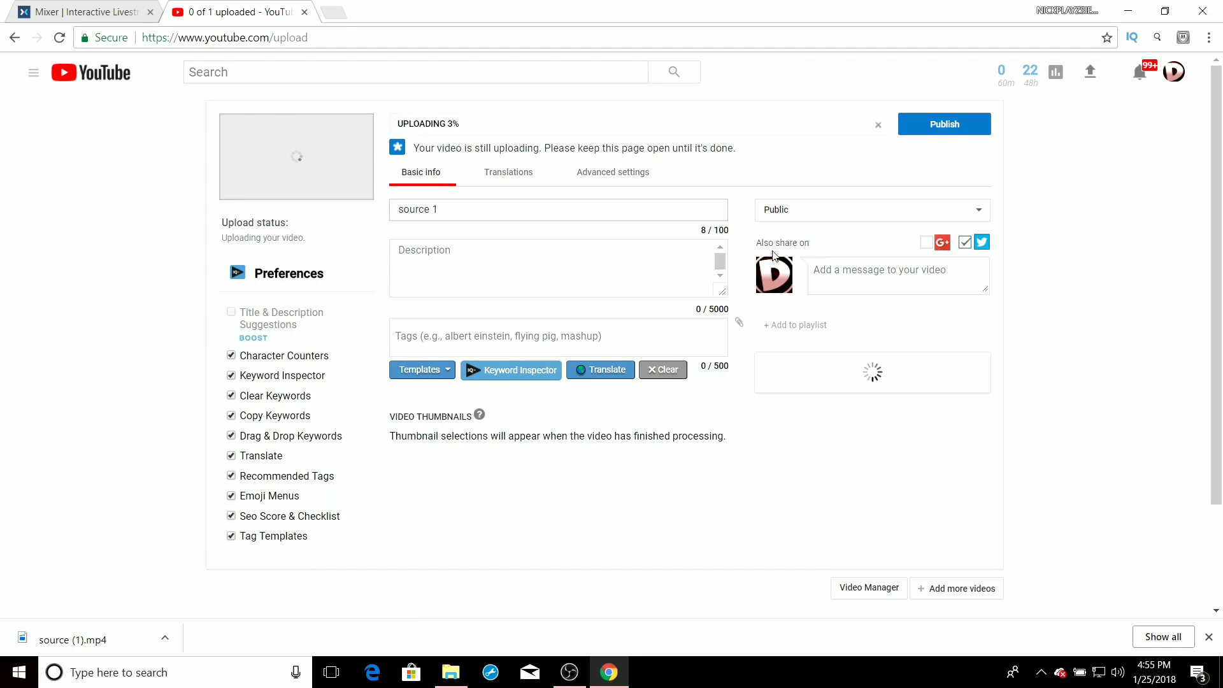
- Set the uploading video's privacy to Private and finish editing its details
left_click(847, 213)
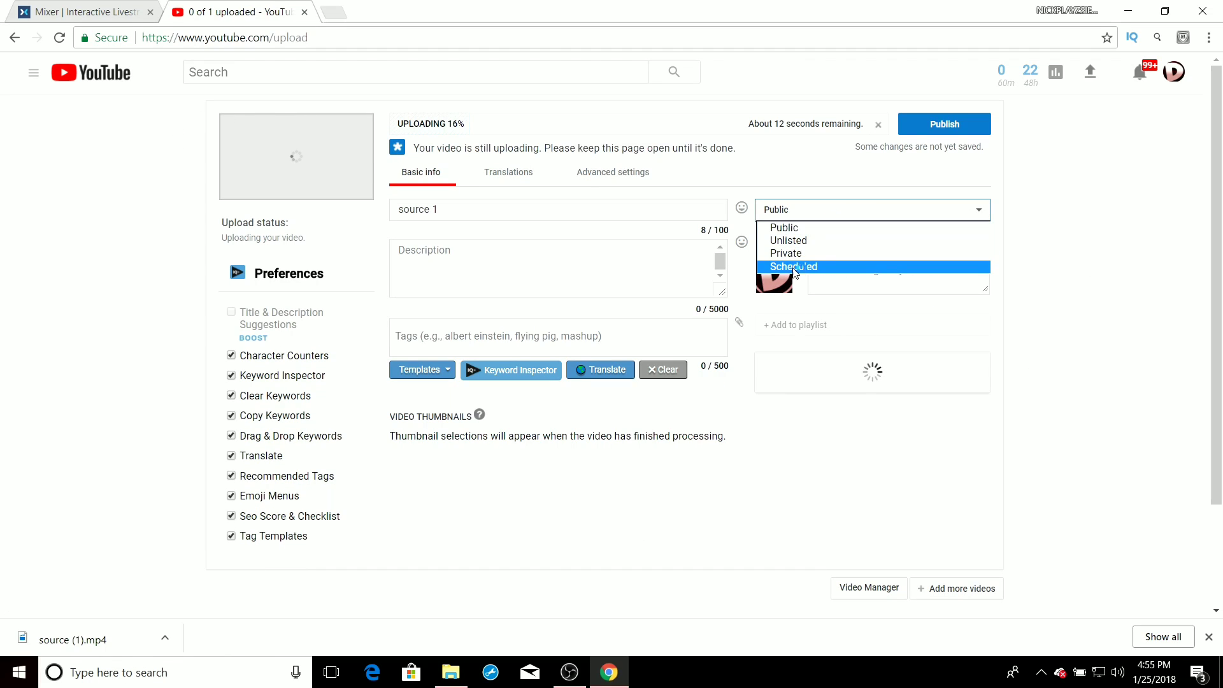
left_click(808, 258)
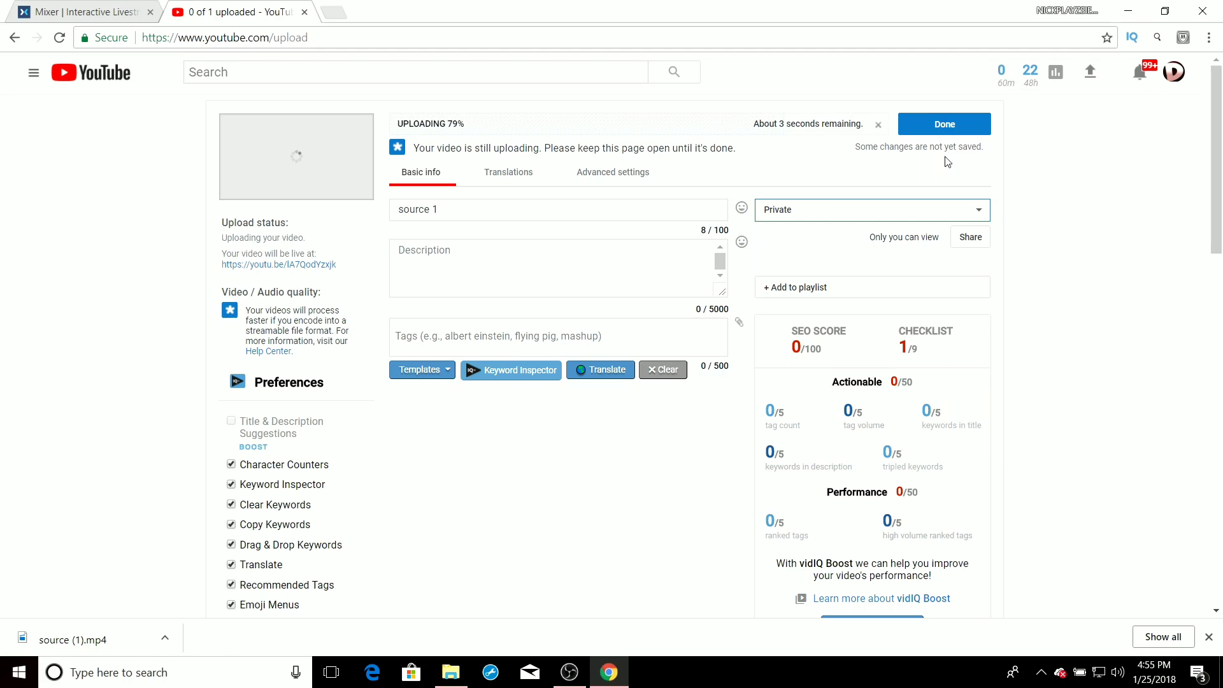
left_click(947, 127)
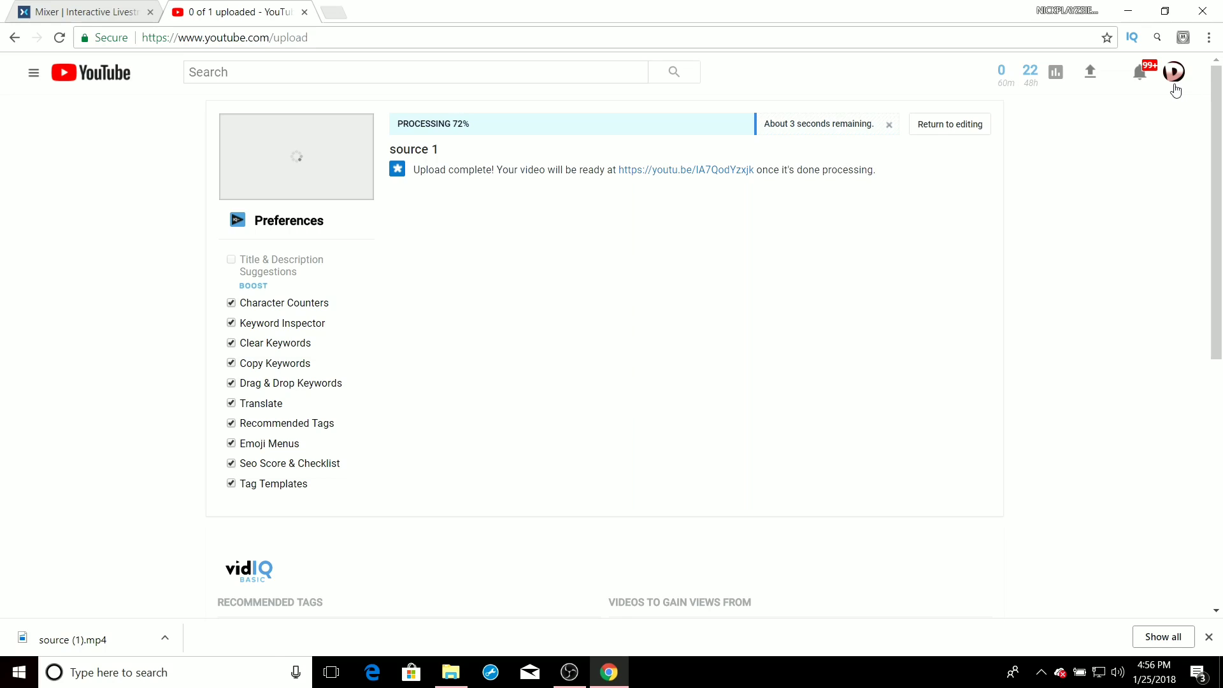
- Open the watch page of the uploaded video "source 1"
left_click(325, 149)
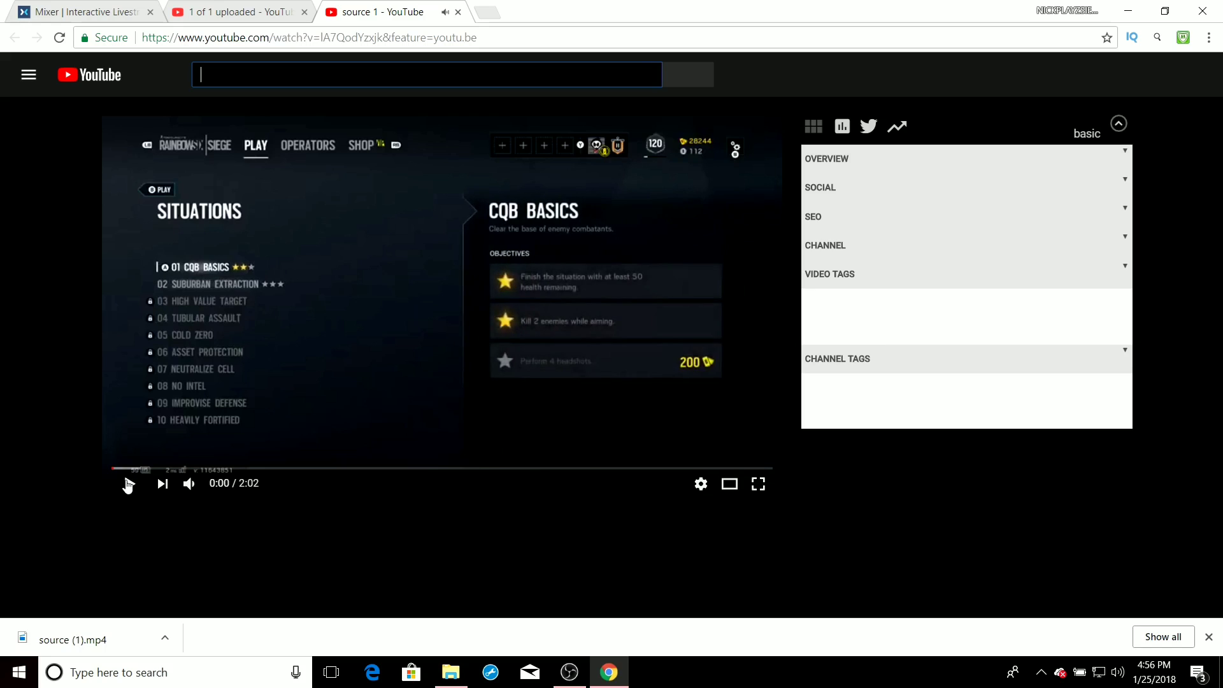
- Pause the uploaded video, set its playback quality to 720p, and show it in full screen
left_click(125, 484)
left_click(694, 484)
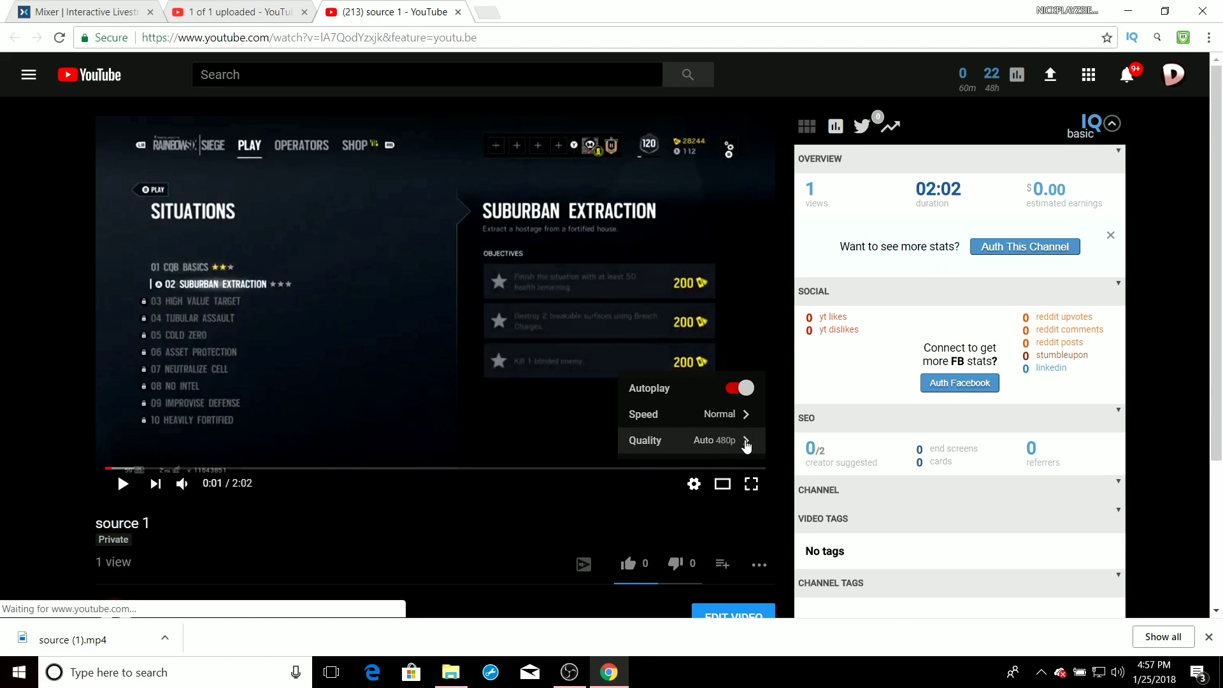
left_click(744, 441)
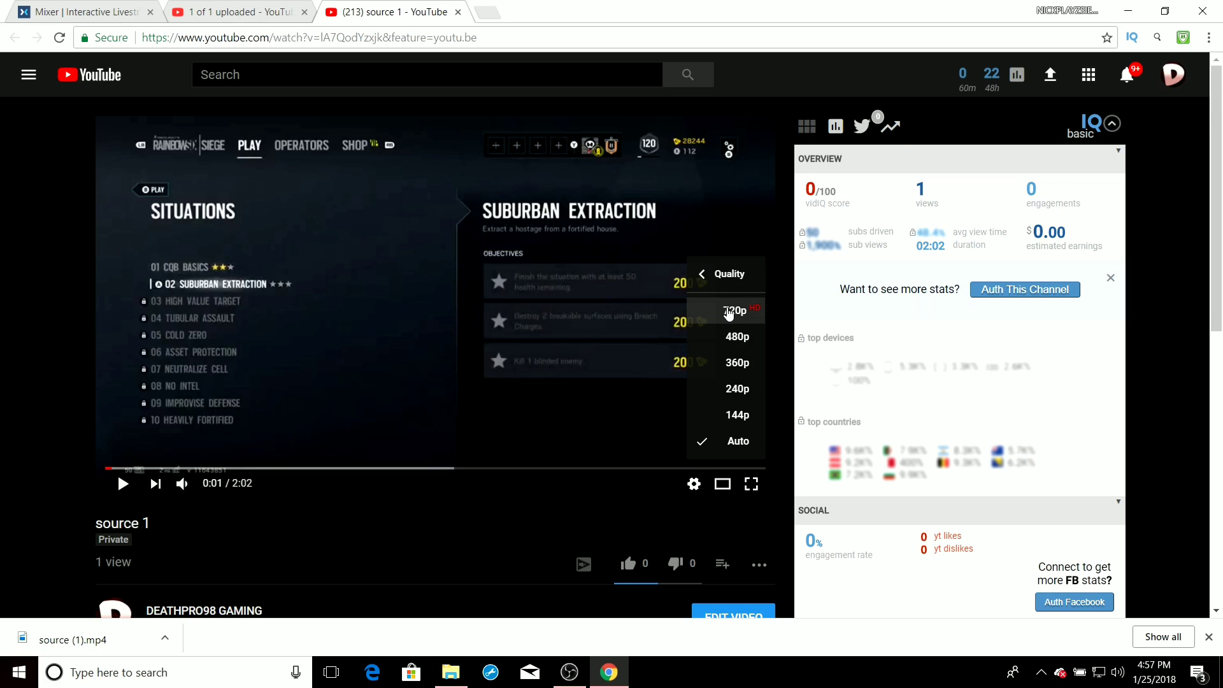
left_click(729, 311)
left_click(752, 484)
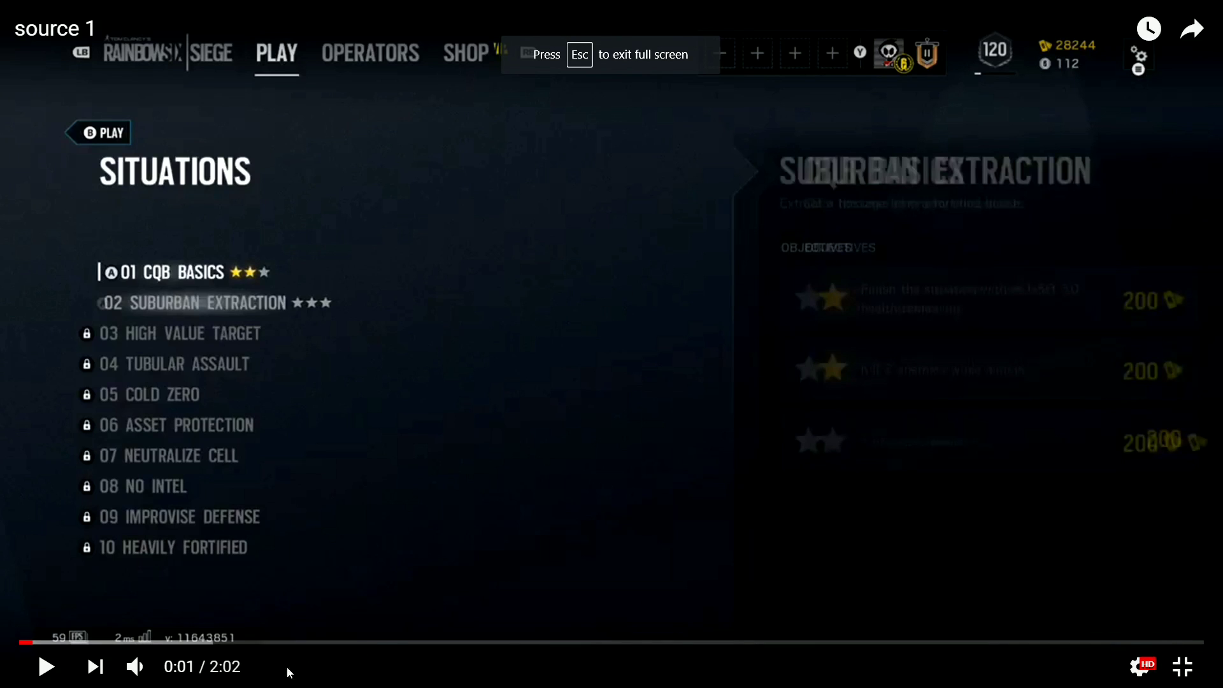
- Play the video muted, skip ahead through it to about the one-minute mark to check its quality, and leave full screen
left_click(136, 668)
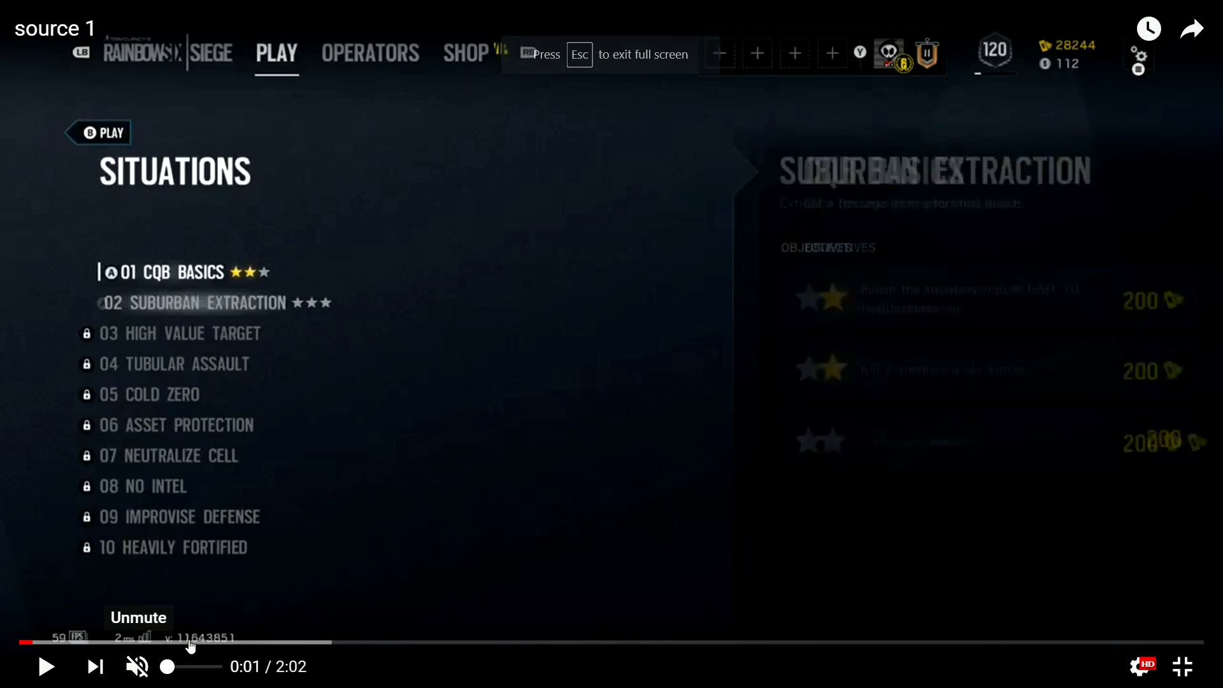
left_click(45, 667)
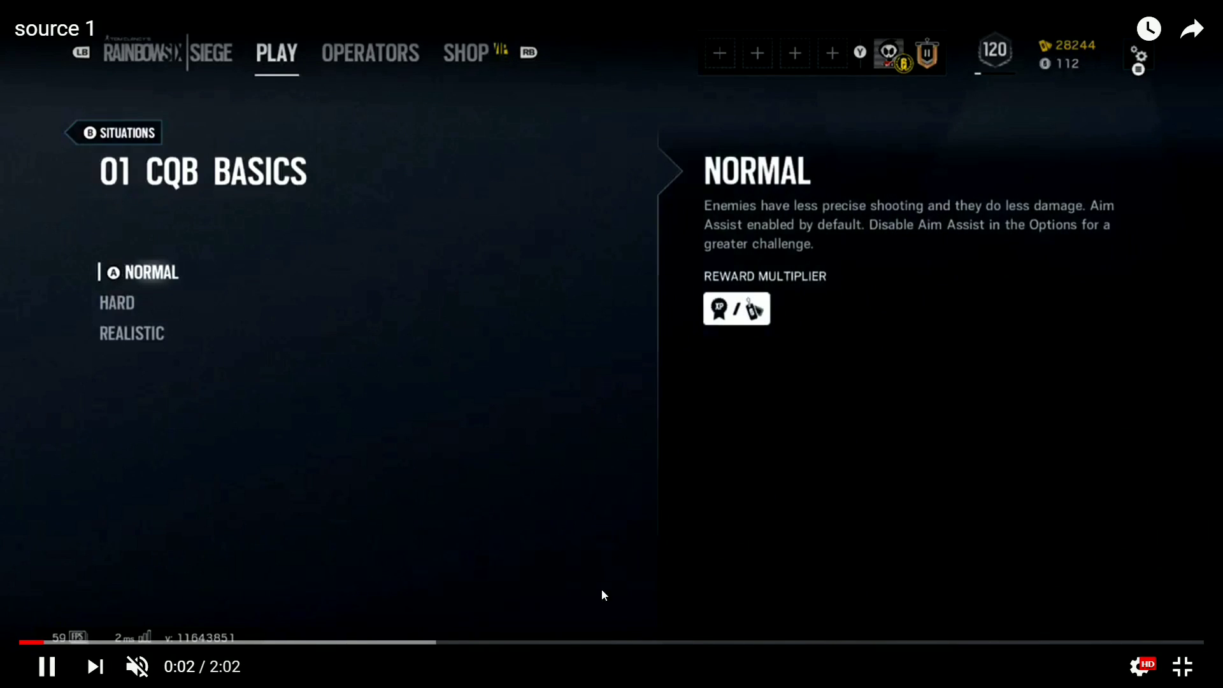
left_click(253, 642)
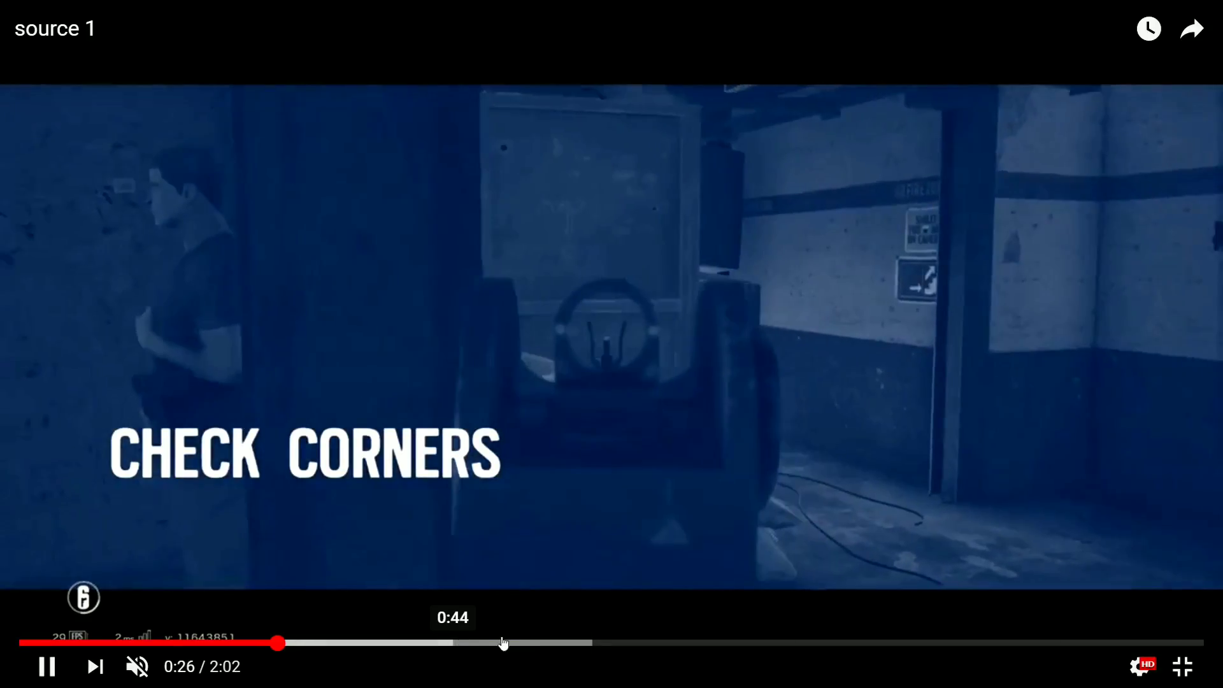
left_click(503, 644)
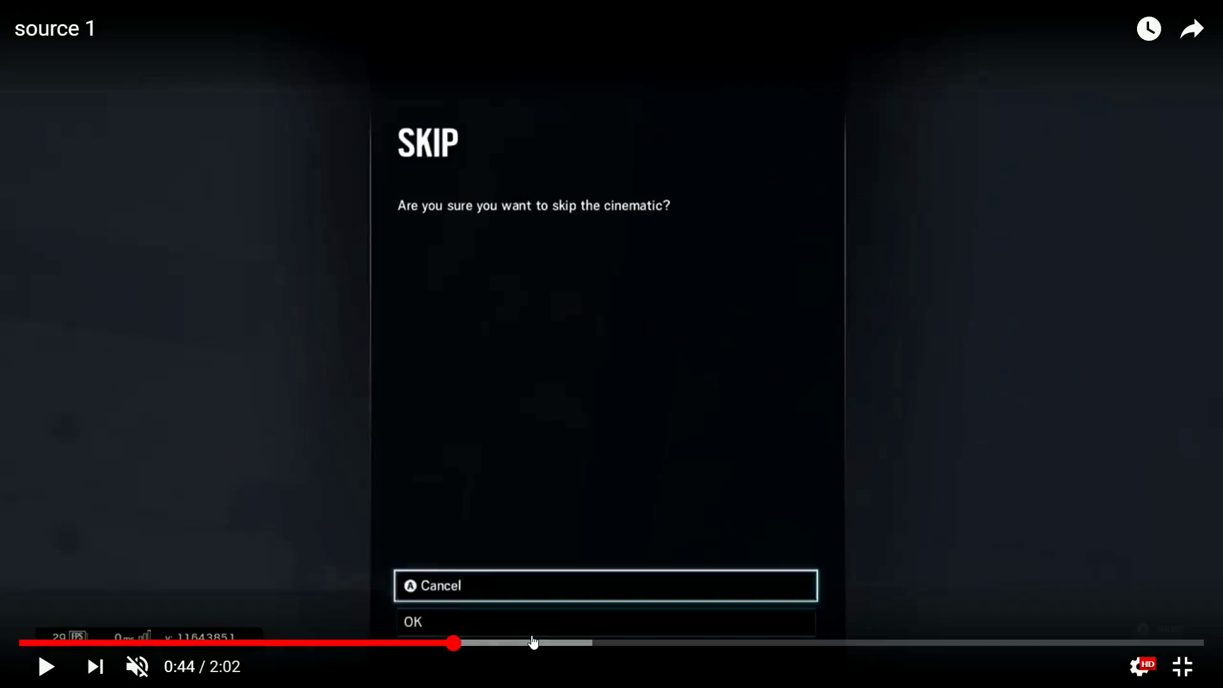
left_click(533, 644)
left_click(608, 639)
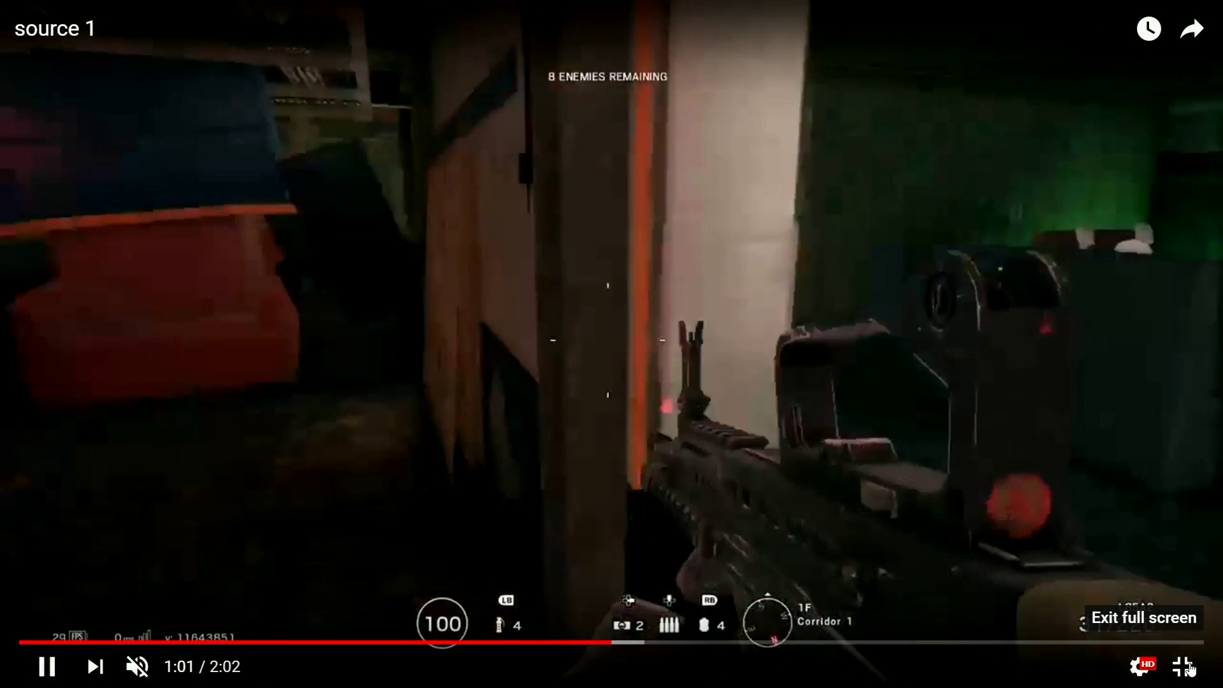
left_click(1183, 666)
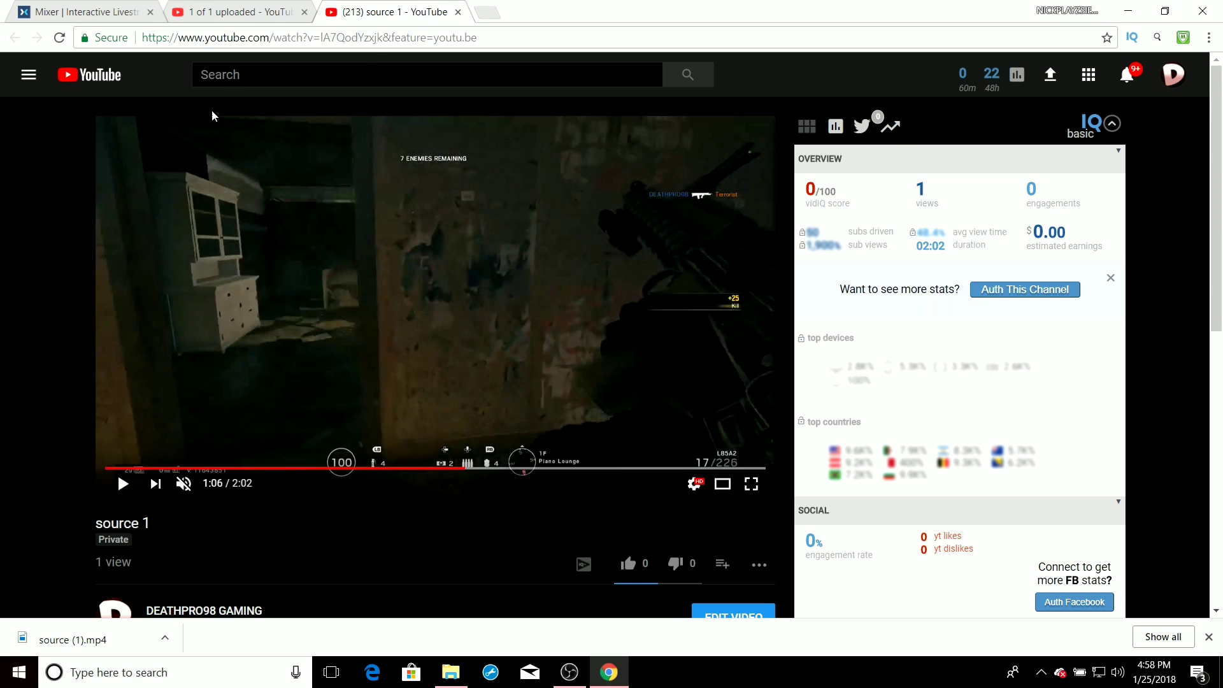
- Close the Chrome window, and bring up OBS for a brief look before minimizing it
key("alt+F4")
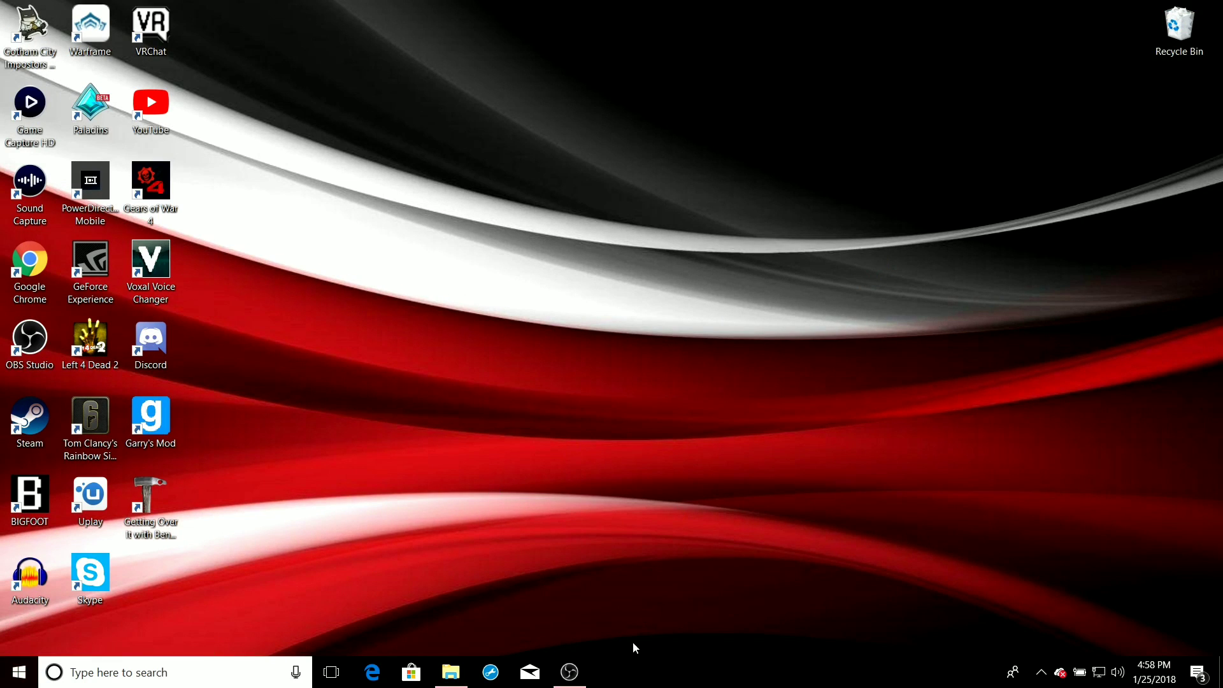
left_click(569, 672)
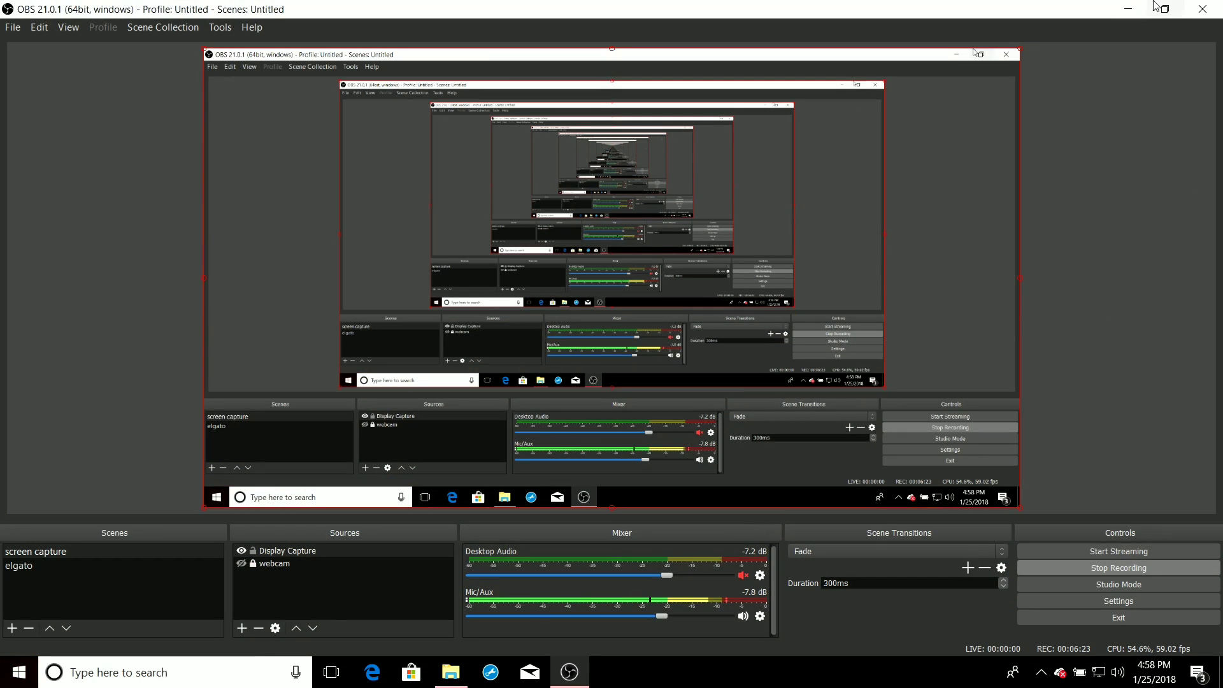
left_click(1128, 9)
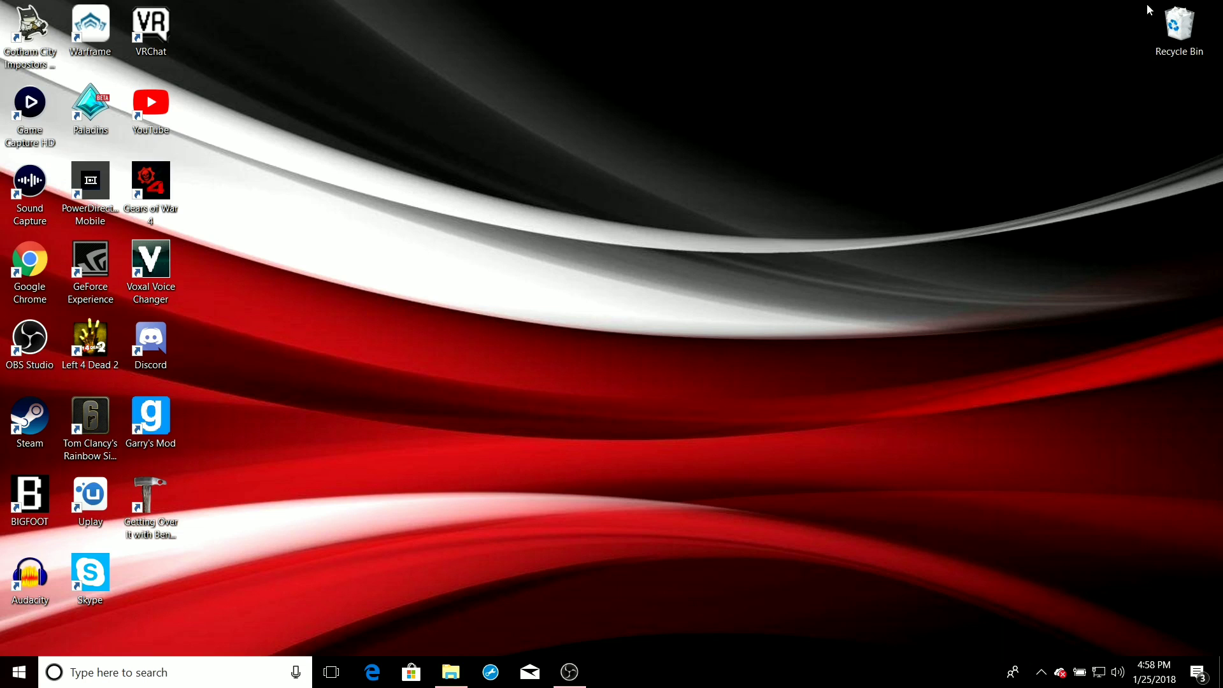